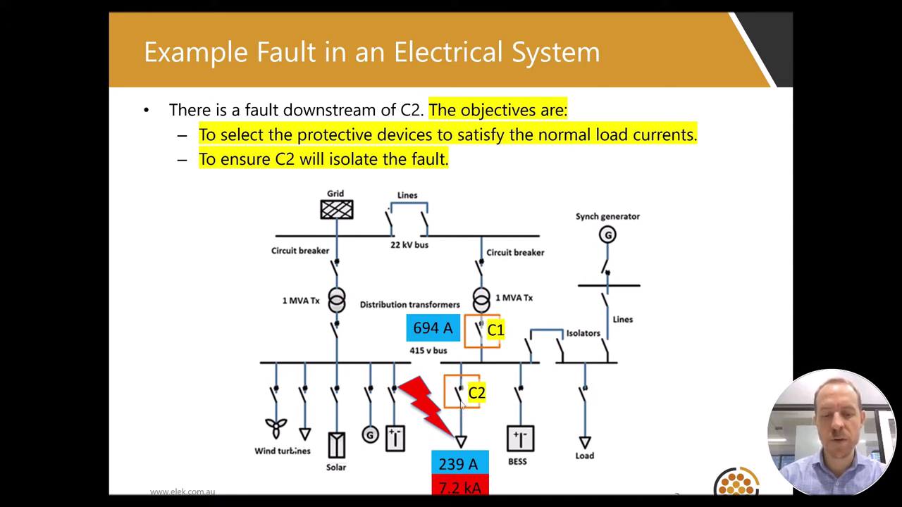
Step: Advance the presentation to the 'Standards for Protection Coordination' slide
{"action": "left_click", "coordinate": [471, 474]}
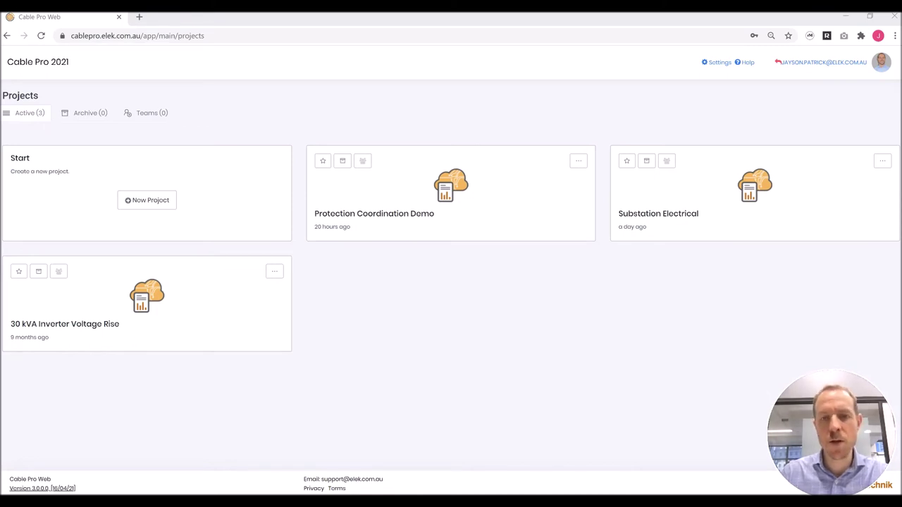
Step: In Protection Coordination Demo, create a Protection Coordination calculation named 'C1 and C2 study'
{"action": "left_click", "coordinate": [452, 199]}
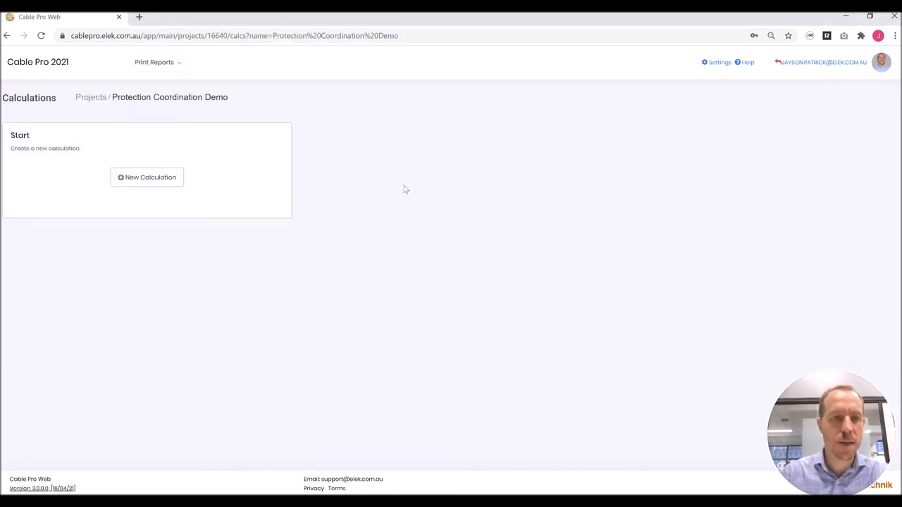
{"action": "left_click", "coordinate": [137, 178]}
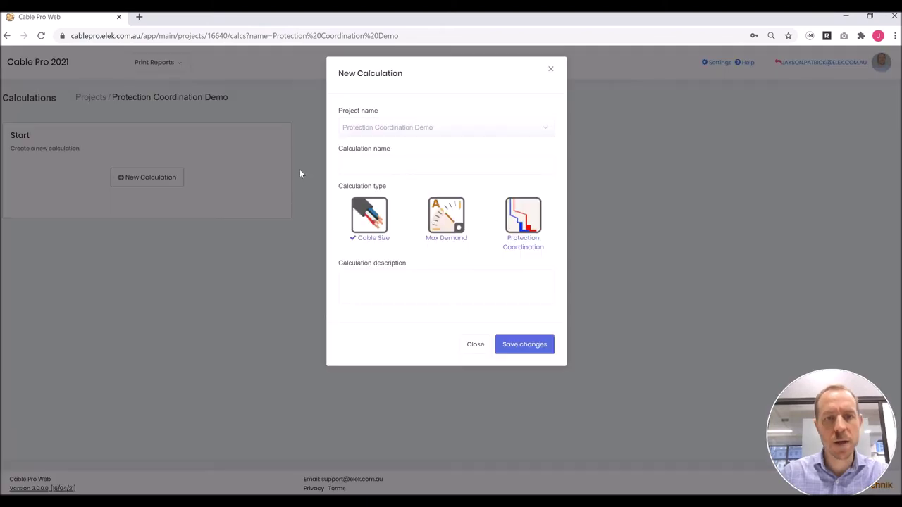
{"action": "left_click", "coordinate": [446, 165]}
{"action": "type", "text": "C"}
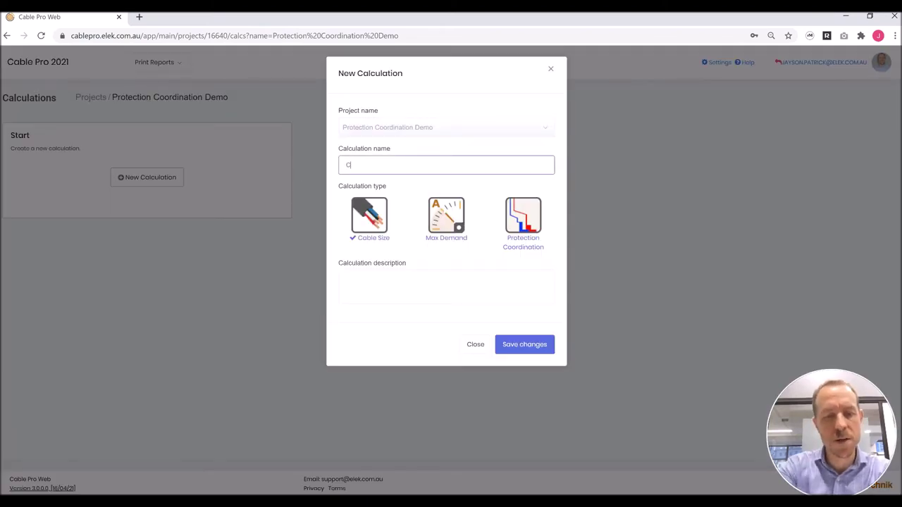
{"action": "type", "text": "1 and C2 "}
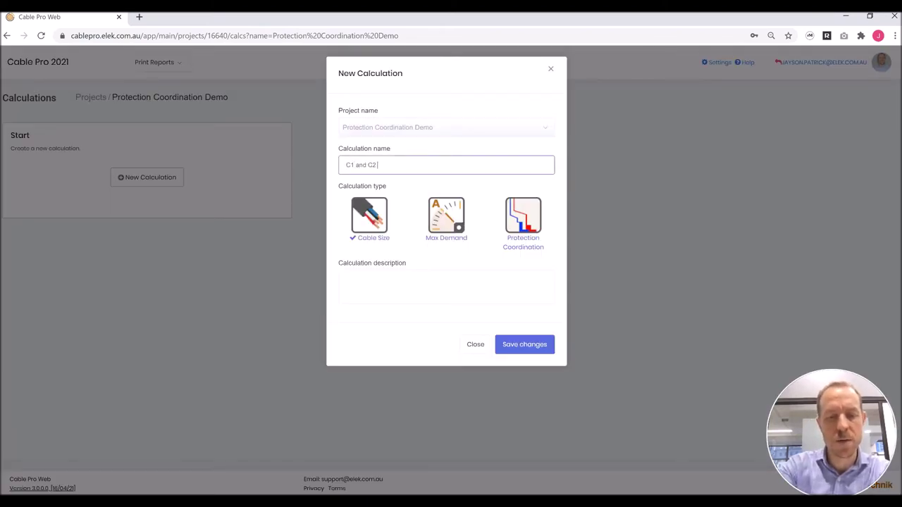
{"action": "type", "text": "study"}
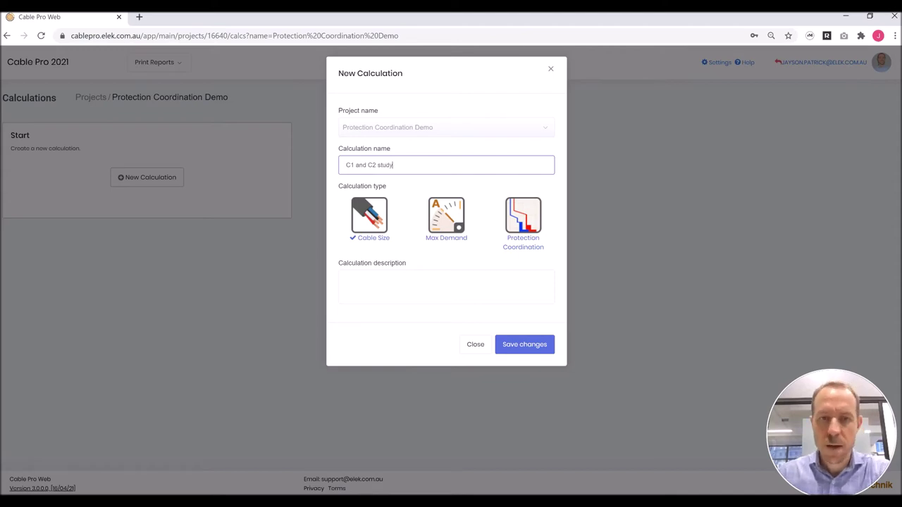
{"action": "left_click", "coordinate": [520, 215]}
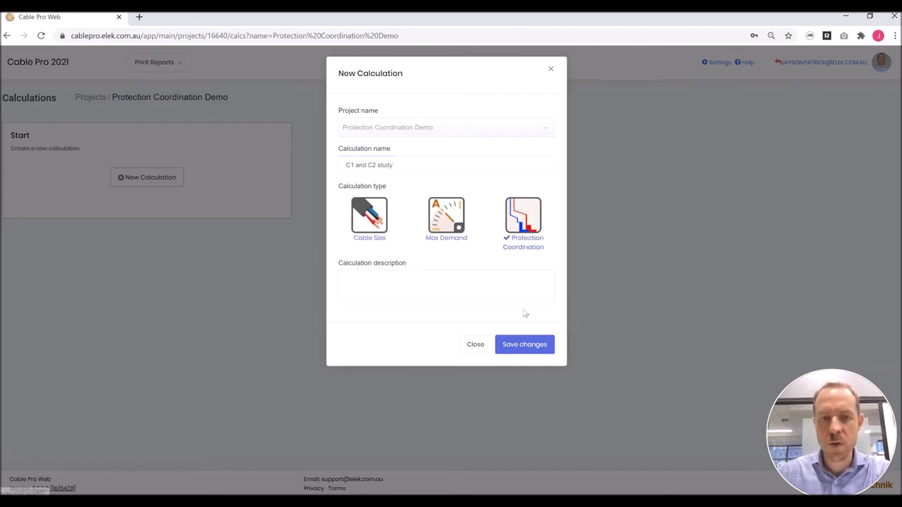
{"action": "left_click", "coordinate": [525, 344]}
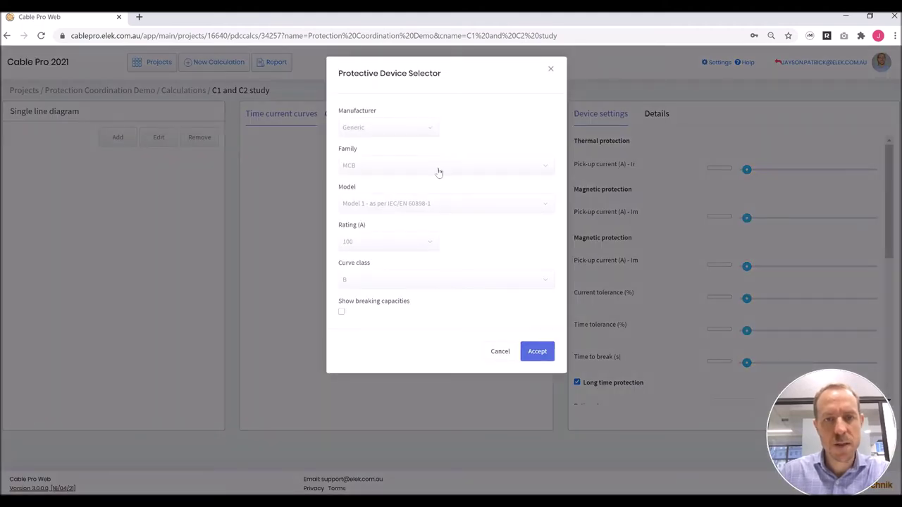
Step: Select Schneider, the Compact NS system MCCB family and the NS800L - Icu 150kA model
{"action": "left_click", "coordinate": [433, 132]}
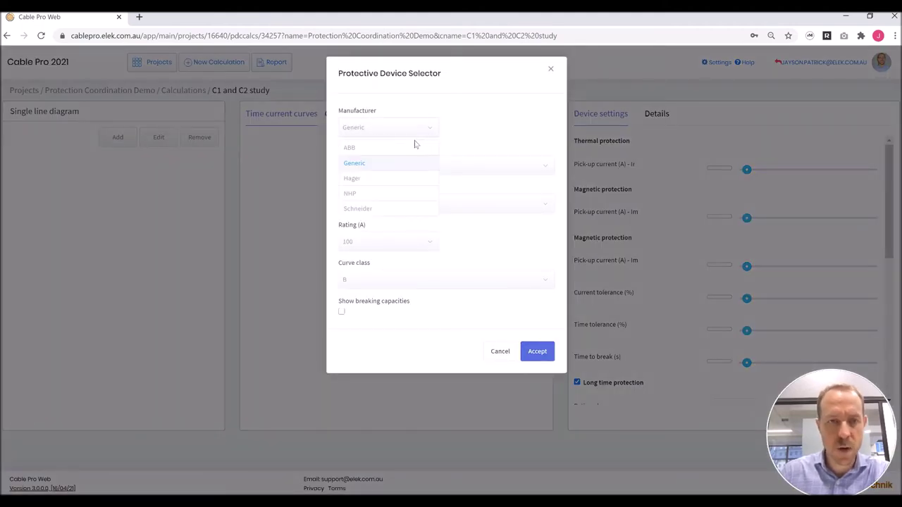
{"action": "left_click", "coordinate": [409, 208]}
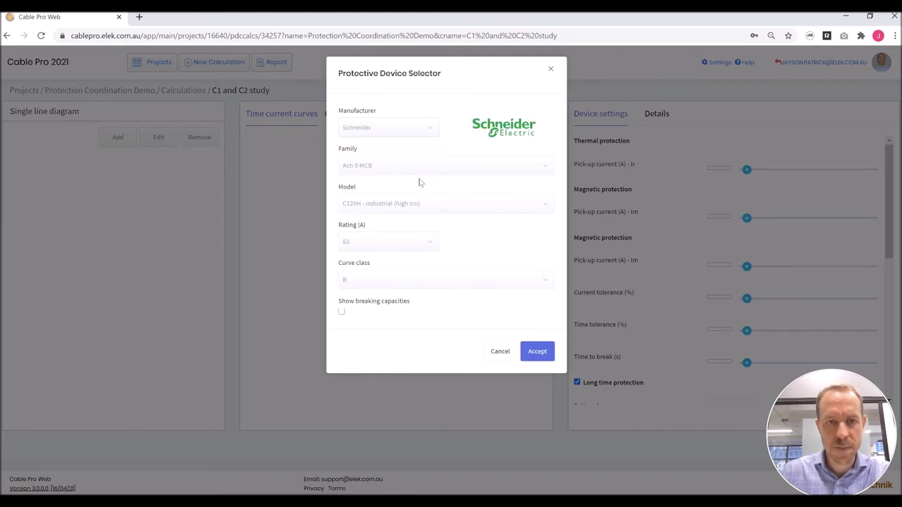
{"action": "left_click", "coordinate": [421, 170]}
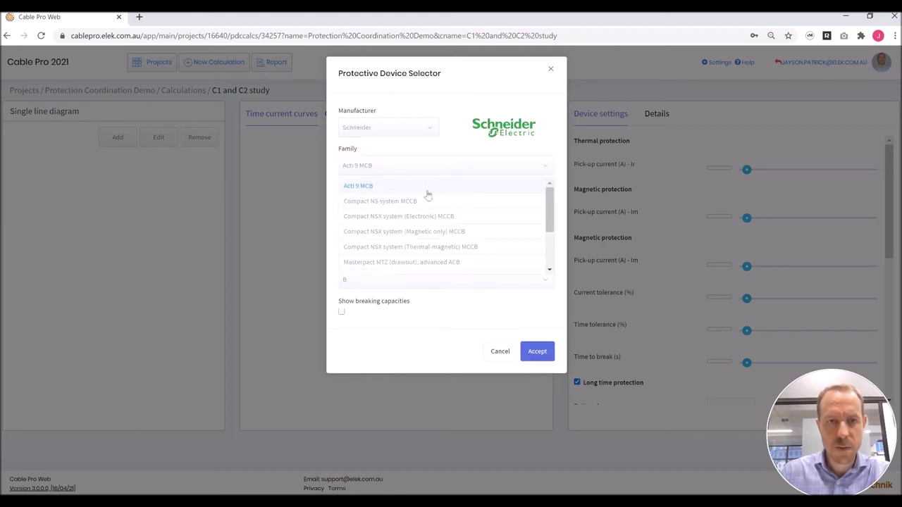
{"action": "left_click", "coordinate": [430, 201]}
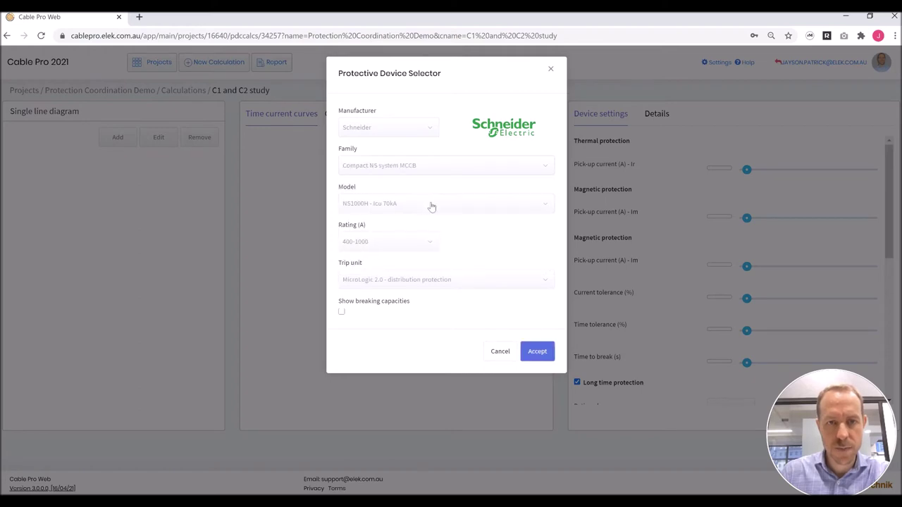
{"action": "left_click", "coordinate": [431, 203]}
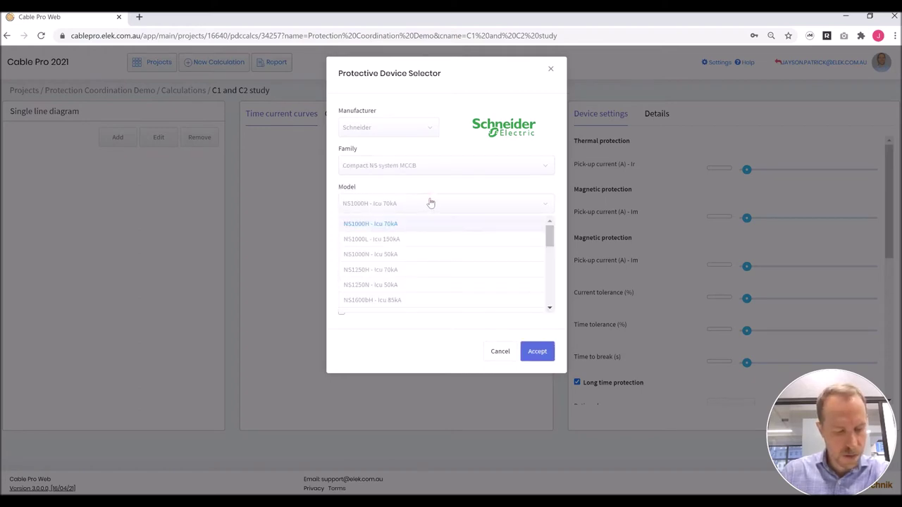
{"action": "scroll", "coordinate": [430, 240], "scroll_direction": "down", "scroll_amount": 3}
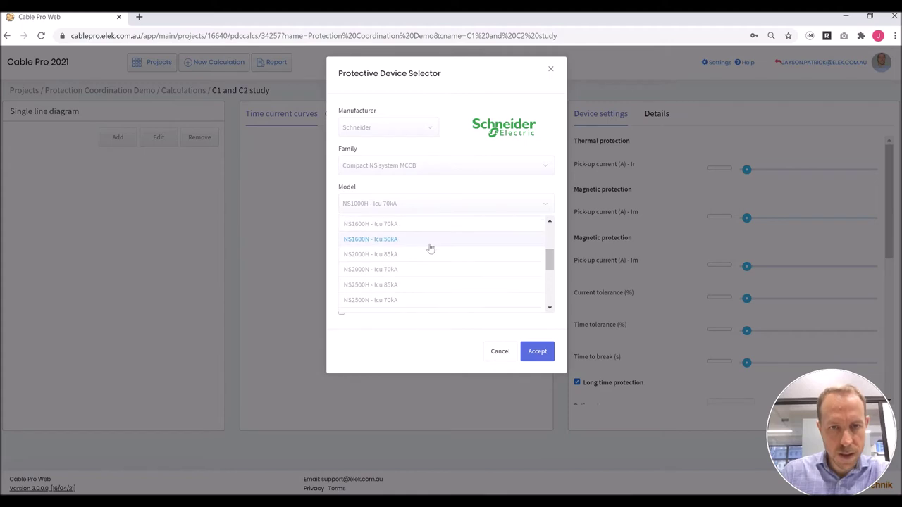
{"action": "scroll", "coordinate": [429, 248], "scroll_direction": "down", "scroll_amount": 3}
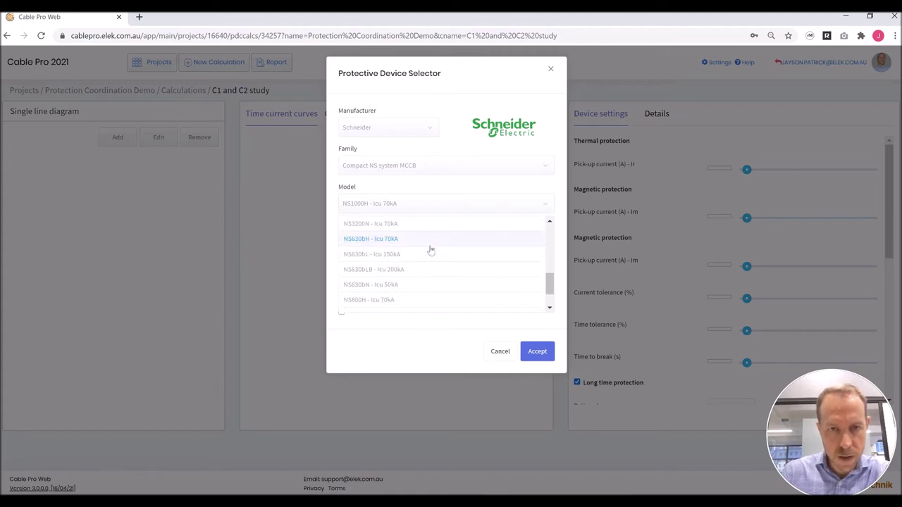
{"action": "scroll", "coordinate": [522, 281], "scroll_direction": "down", "scroll_amount": 2}
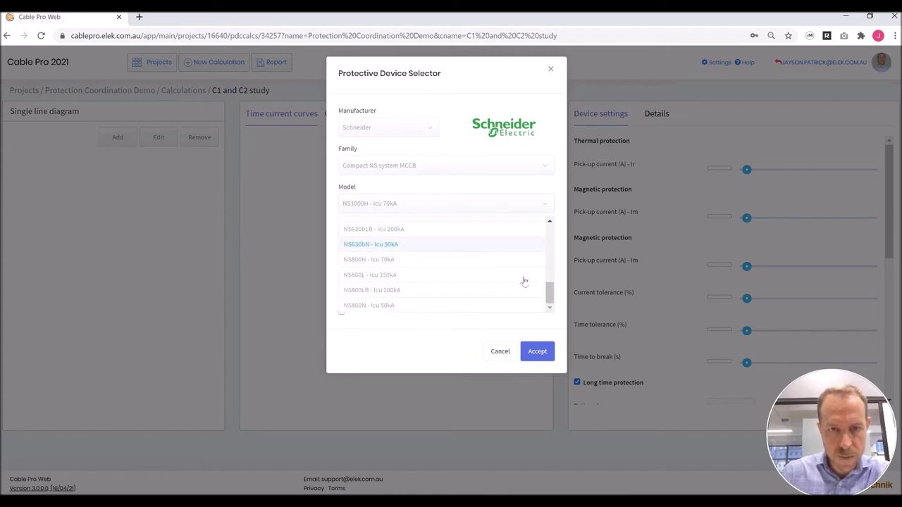
{"action": "left_click", "coordinate": [444, 275]}
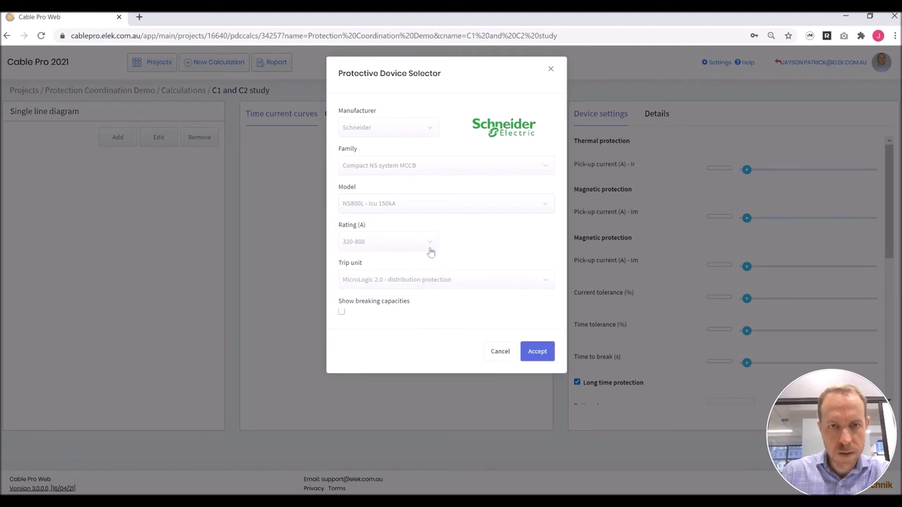
Step: Keep the 320-800 A rating, pick the MicroLogic 5.0 trip unit, and accept as Device 01
{"action": "left_click", "coordinate": [428, 246]}
{"action": "left_click", "coordinate": [414, 261]}
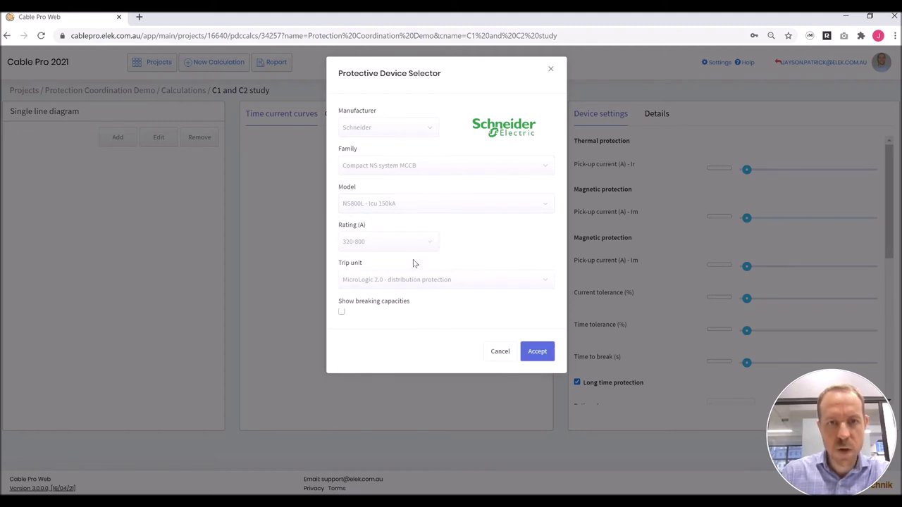
{"action": "left_click", "coordinate": [438, 280]}
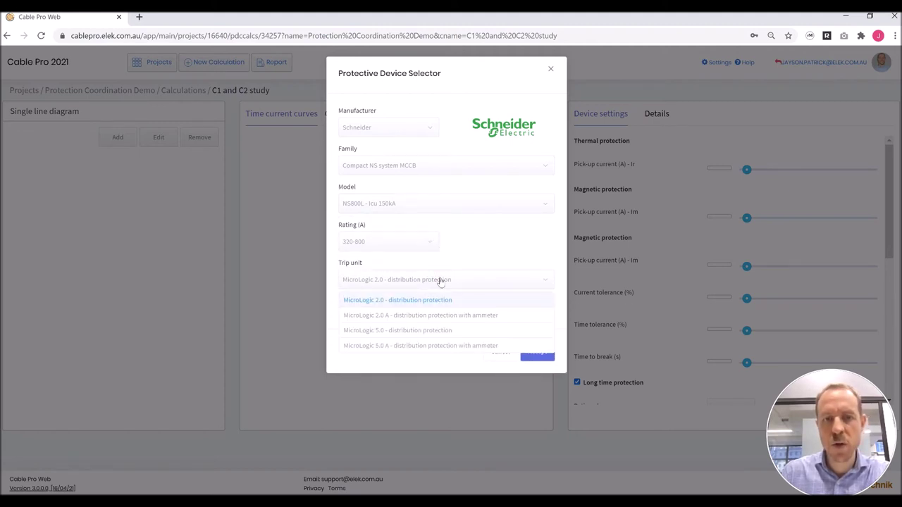
{"action": "left_click", "coordinate": [446, 331]}
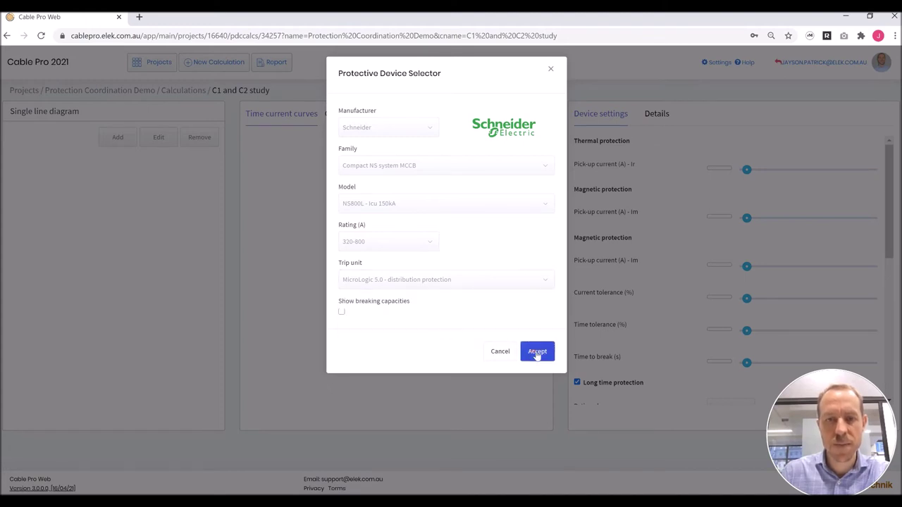
{"action": "left_click", "coordinate": [537, 351]}
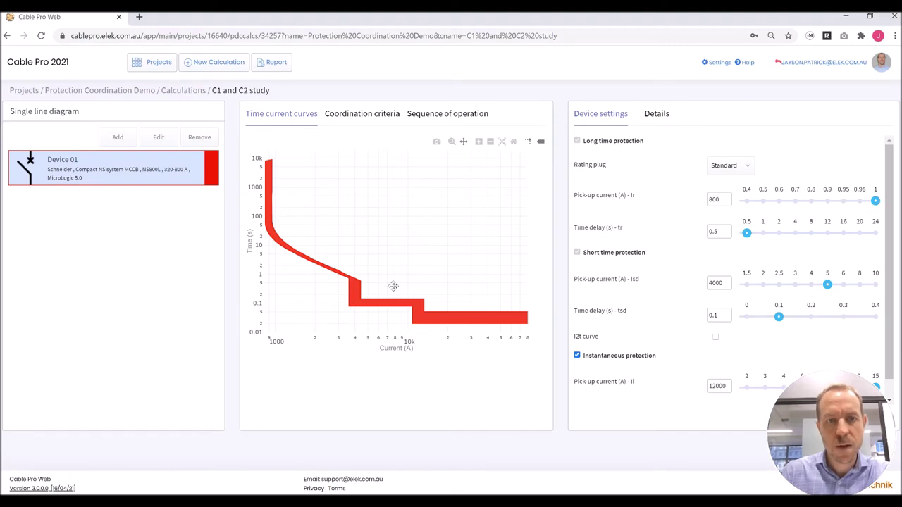
{"action": "mouse_move", "coordinate": [280, 185]}
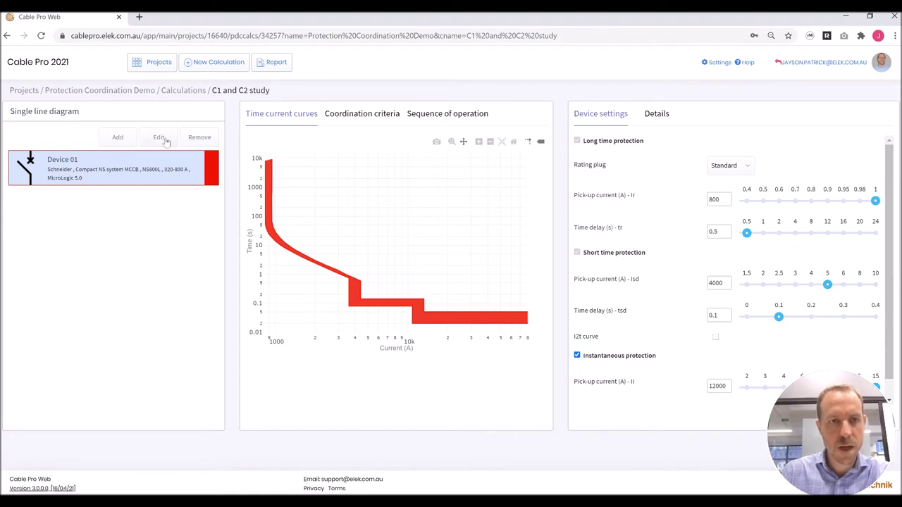
Step: Start a second device and select ABB's SACE Tmax XT (Thermal-magnetic) MCCB family
{"action": "left_click", "coordinate": [127, 140]}
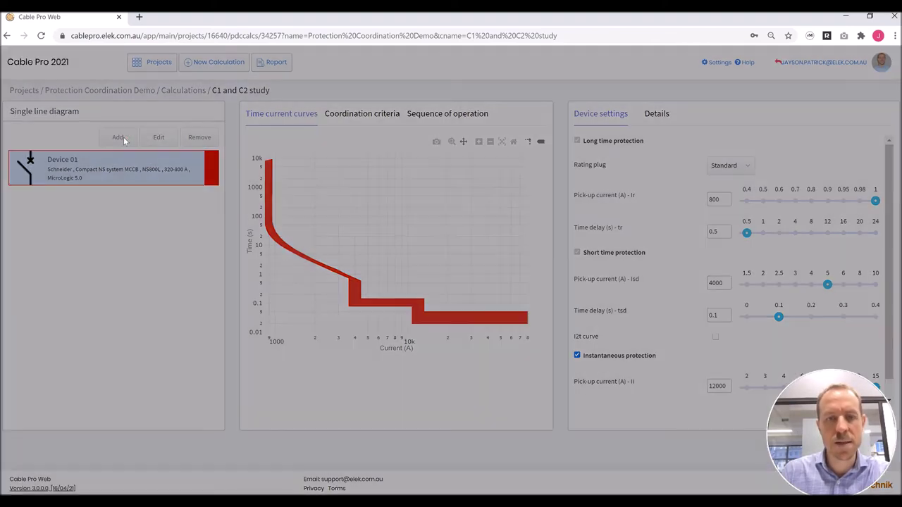
{"action": "left_click", "coordinate": [359, 128]}
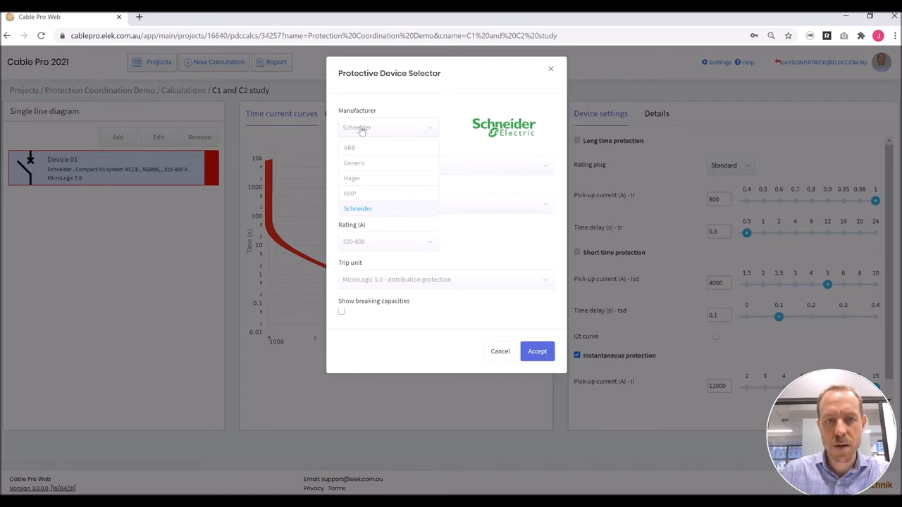
{"action": "left_click", "coordinate": [365, 148]}
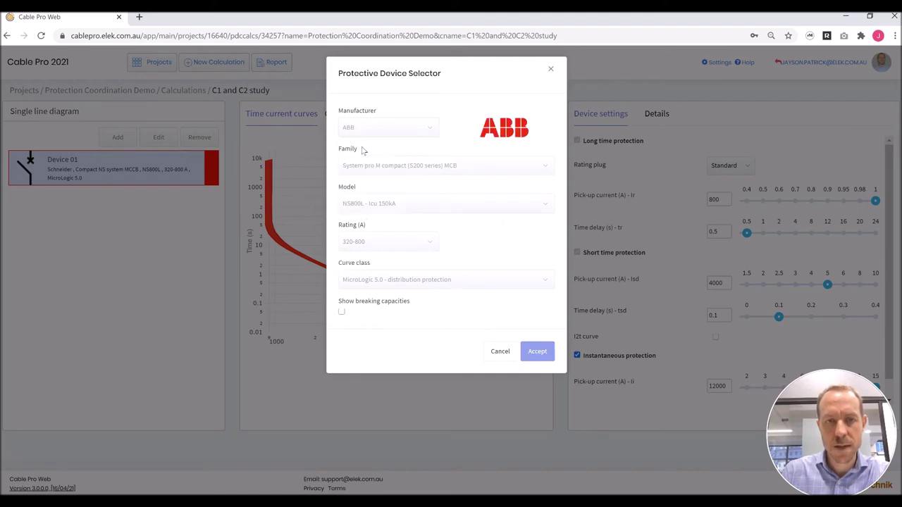
{"action": "left_click", "coordinate": [399, 165]}
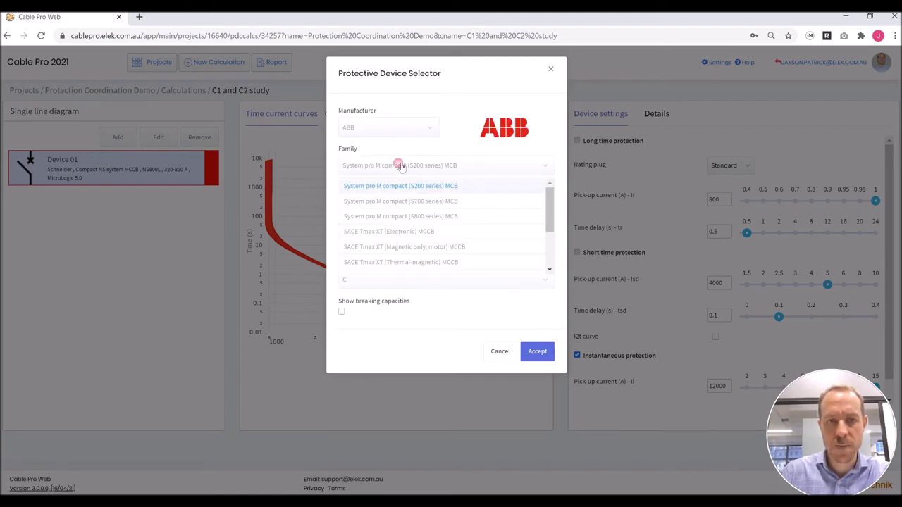
{"action": "left_click", "coordinate": [438, 260]}
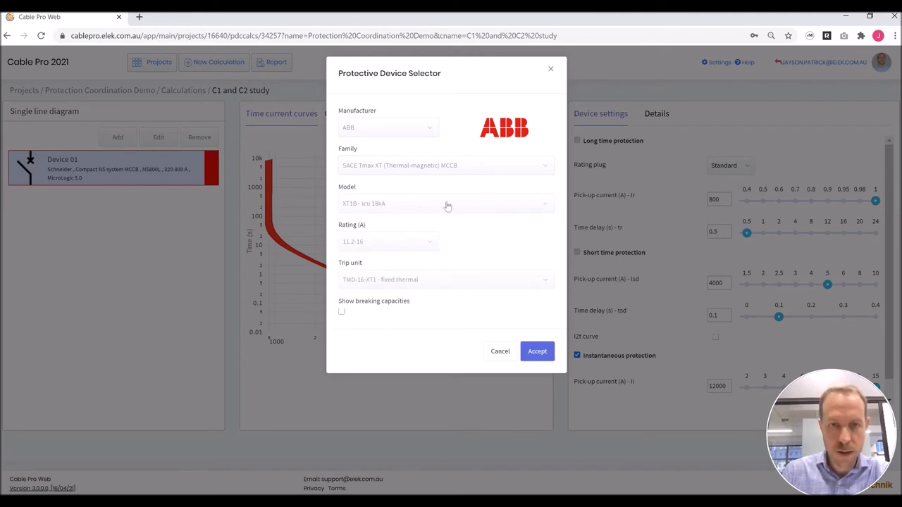
Step: Choose the XT3S - Icu 50kA model rated 175-250 A and accept it as Device 02
{"action": "left_click", "coordinate": [445, 204]}
{"action": "scroll", "coordinate": [434, 274], "scroll_direction": "down", "scroll_amount": 1}
{"action": "scroll", "coordinate": [436, 273], "scroll_direction": "down", "scroll_amount": 2}
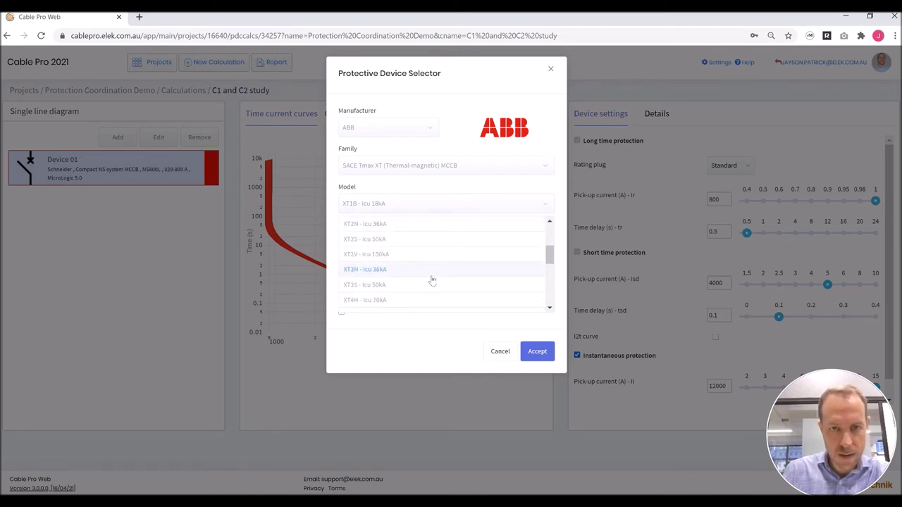
{"action": "left_click", "coordinate": [434, 284]}
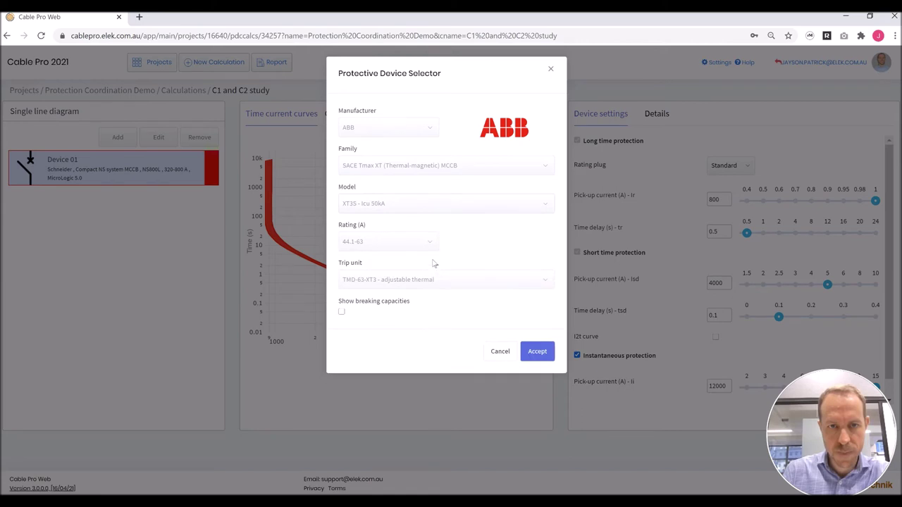
{"action": "left_click", "coordinate": [431, 248]}
{"action": "scroll", "coordinate": [421, 309], "scroll_direction": "down", "scroll_amount": 1}
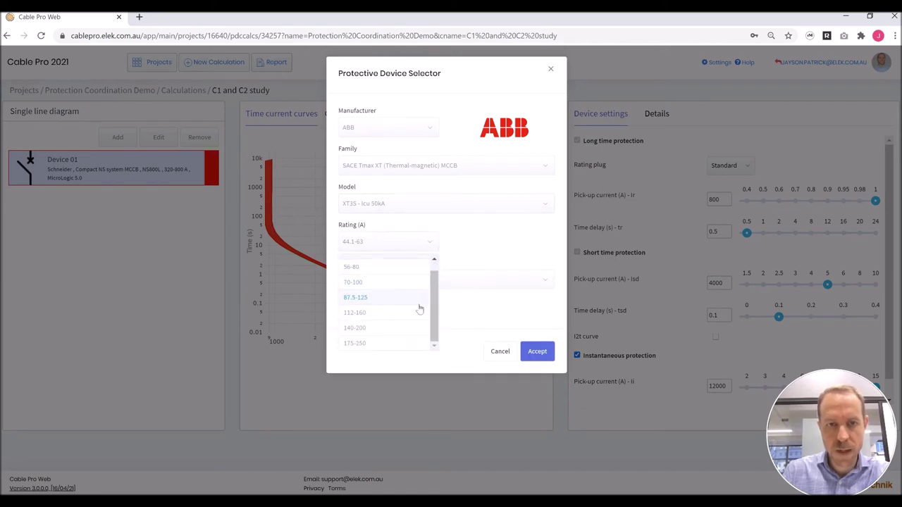
{"action": "left_click", "coordinate": [396, 343]}
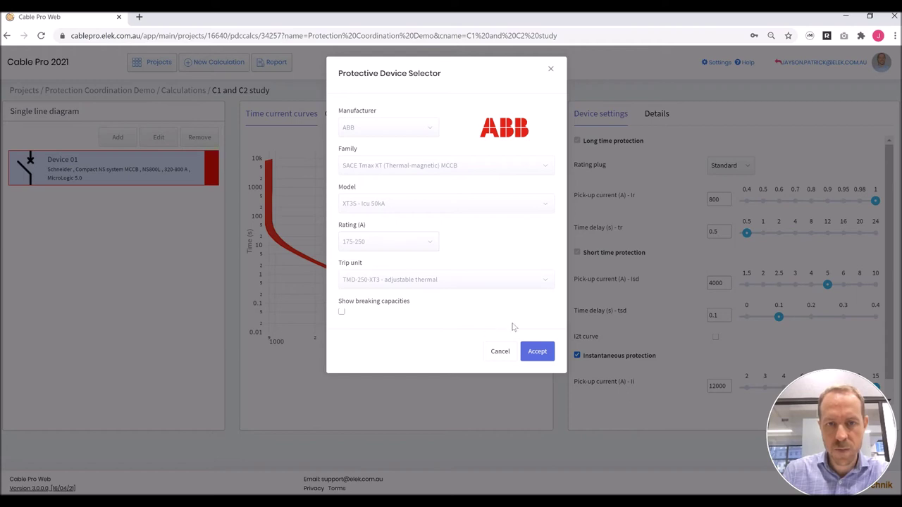
{"action": "left_click", "coordinate": [543, 356]}
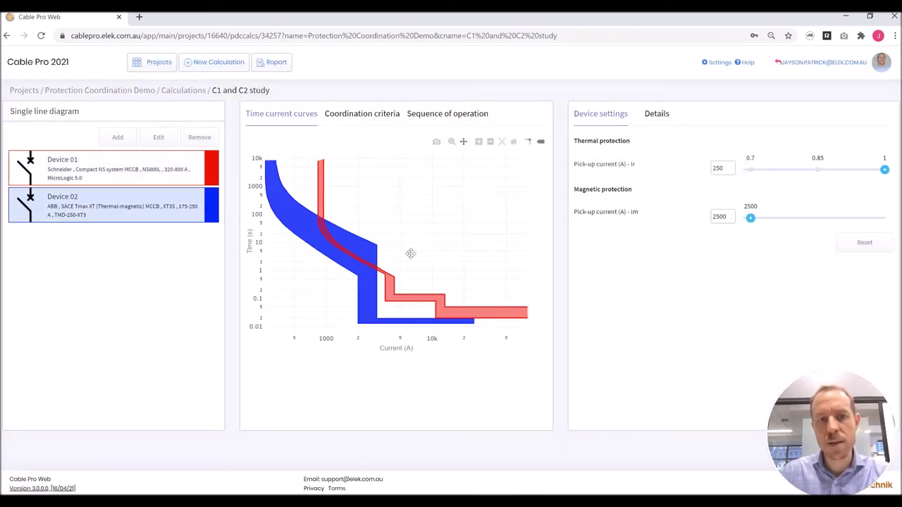
{"action": "left_click", "coordinate": [179, 176]}
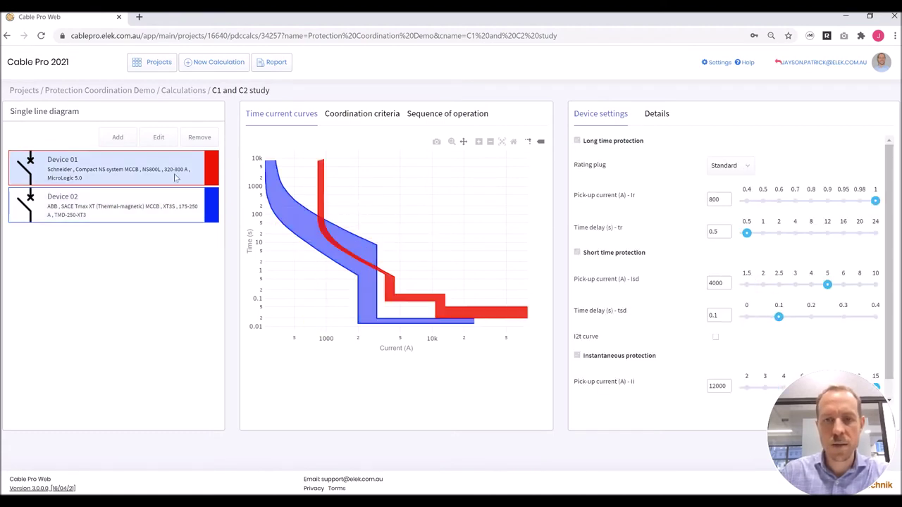
{"action": "left_click", "coordinate": [176, 207]}
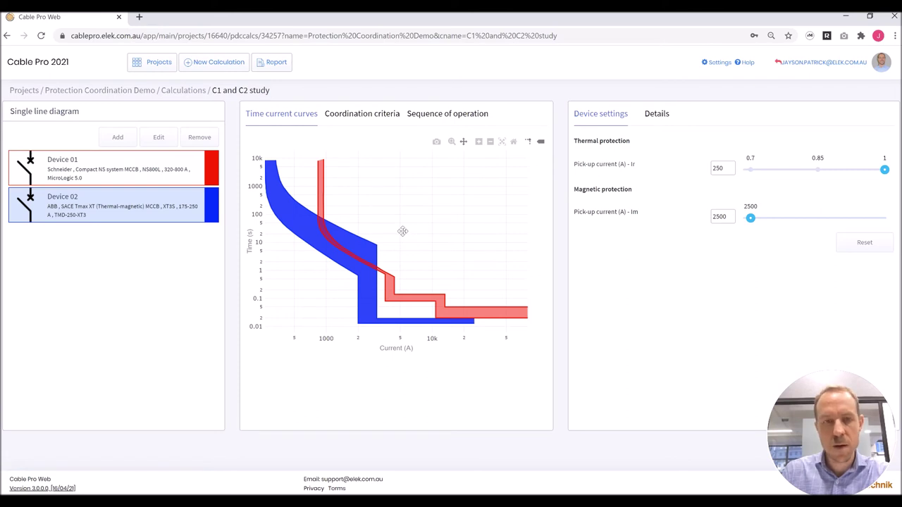
Step: Add a coordination criterion for Device 02 with a 1.5 current multiplier
{"action": "left_click", "coordinate": [375, 115]}
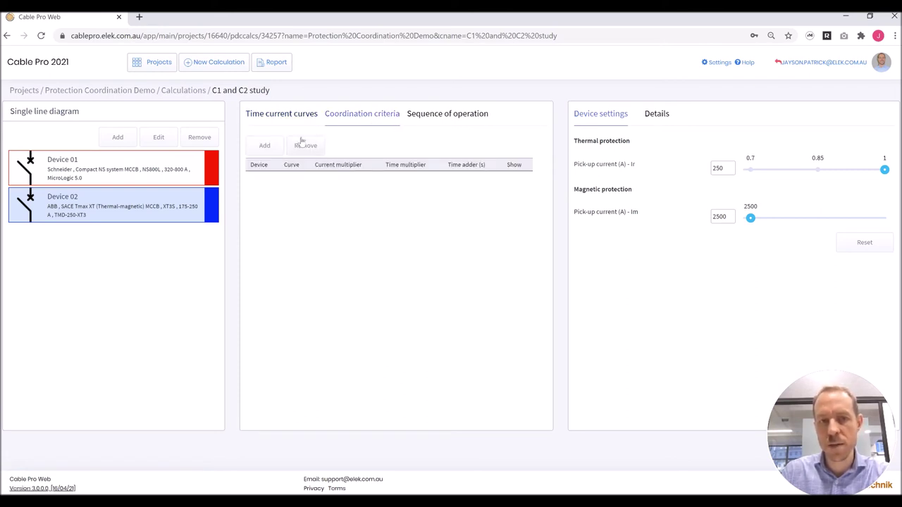
{"action": "left_click", "coordinate": [264, 146]}
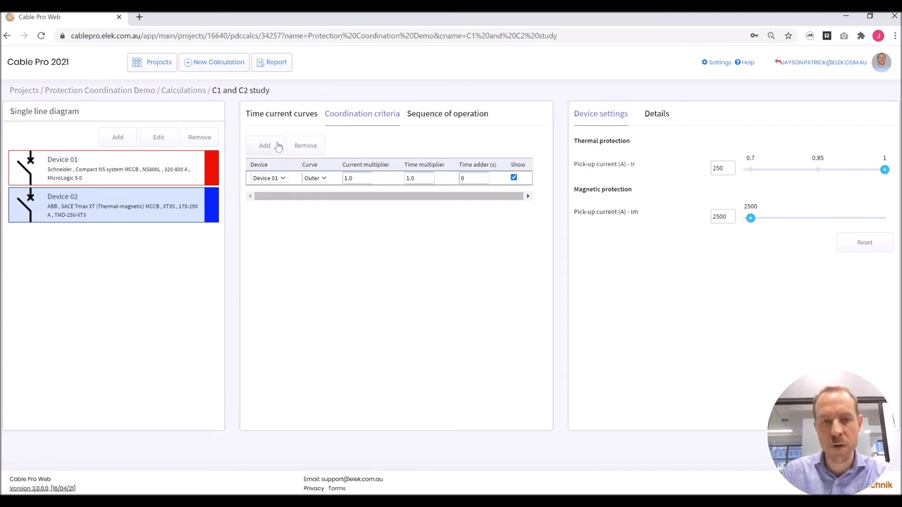
{"action": "left_click", "coordinate": [283, 177]}
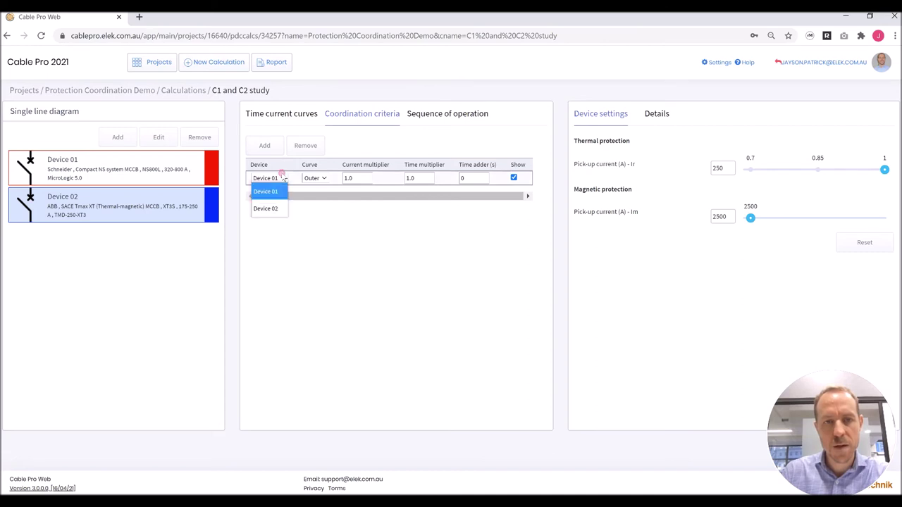
{"action": "left_click", "coordinate": [282, 208]}
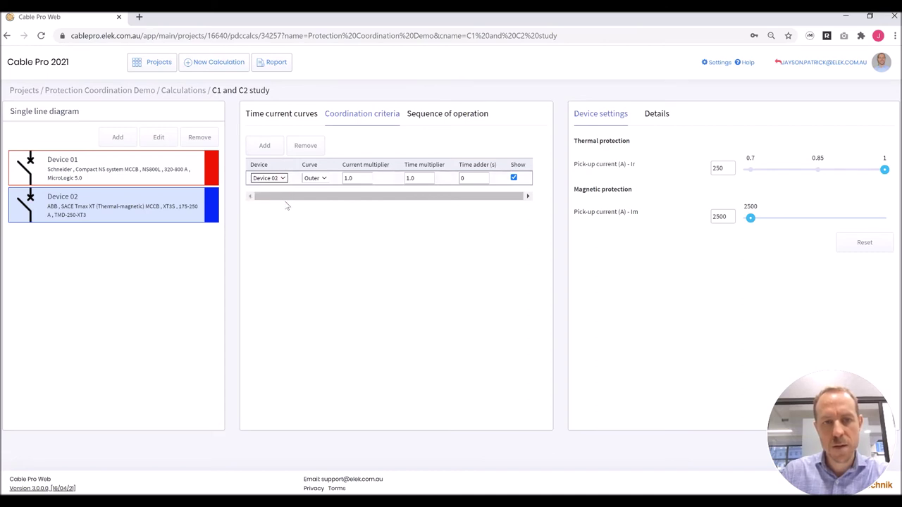
{"action": "left_click", "coordinate": [358, 180]}
{"action": "type", "text": ".5"}
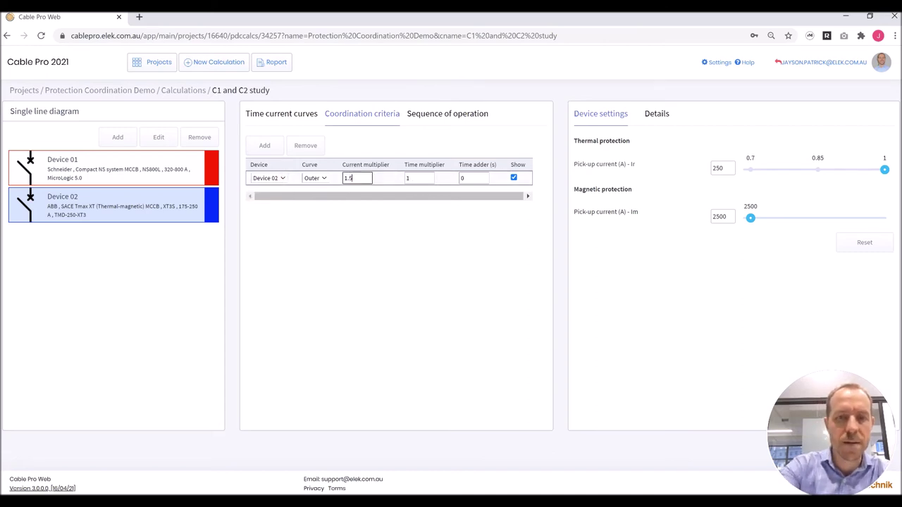
{"action": "left_click", "coordinate": [361, 227]}
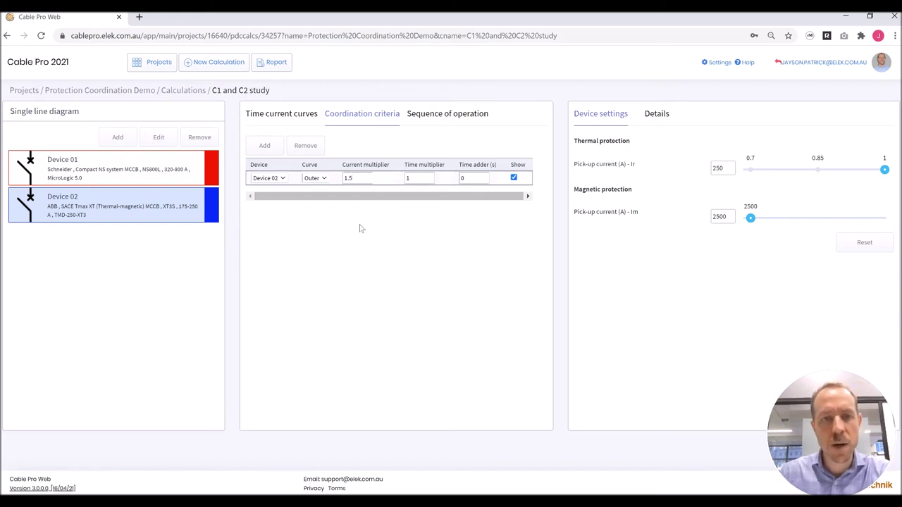
{"action": "left_click", "coordinate": [303, 117]}
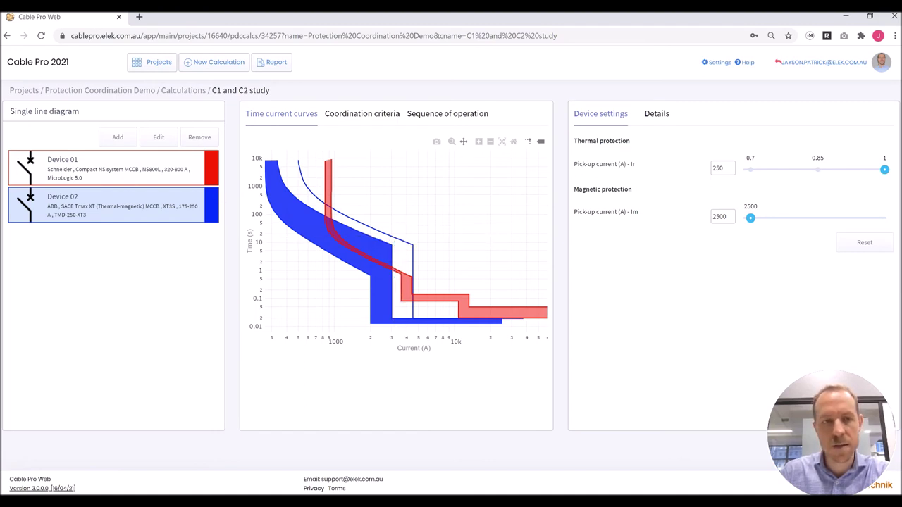
Step: Select Device 01 to view its 800 A, 4000 A and 12000 A pick-up settings
{"action": "left_click", "coordinate": [162, 182]}
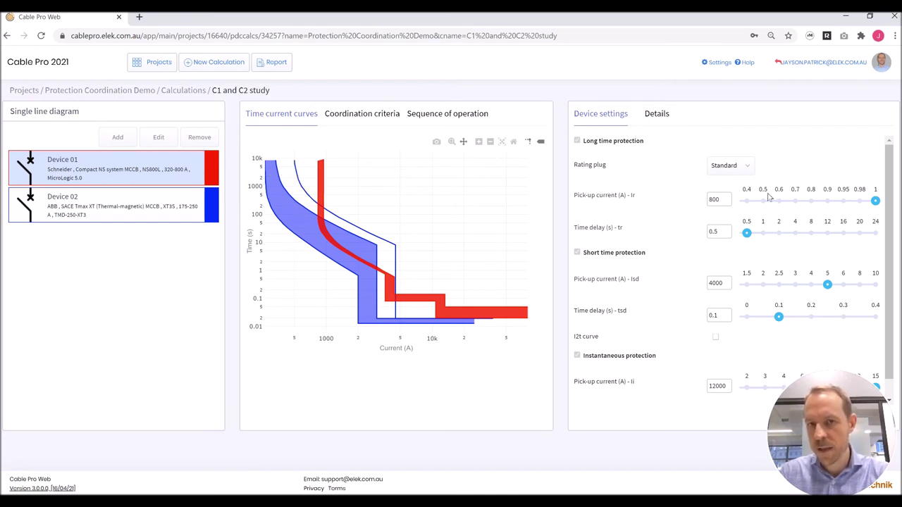
Step: Set Device 01 to 0.9 long-time pick-up (720 A), 12 s delay, and 5760 A short-time pick-up
{"action": "left_click", "coordinate": [829, 202]}
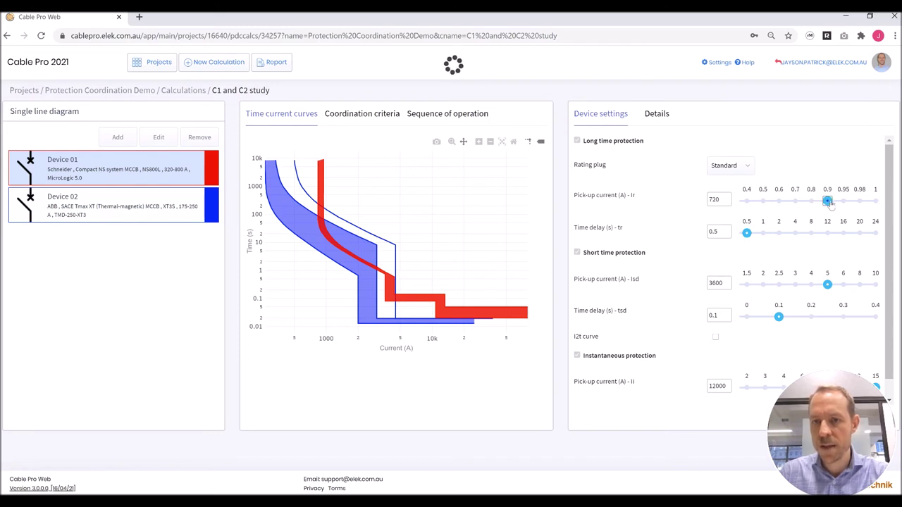
{"action": "left_click", "coordinate": [812, 202]}
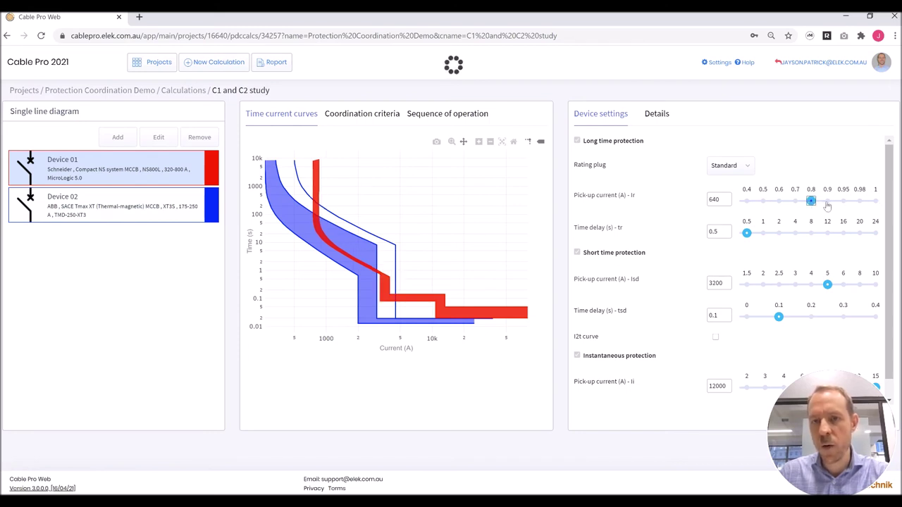
{"action": "left_click", "coordinate": [828, 202]}
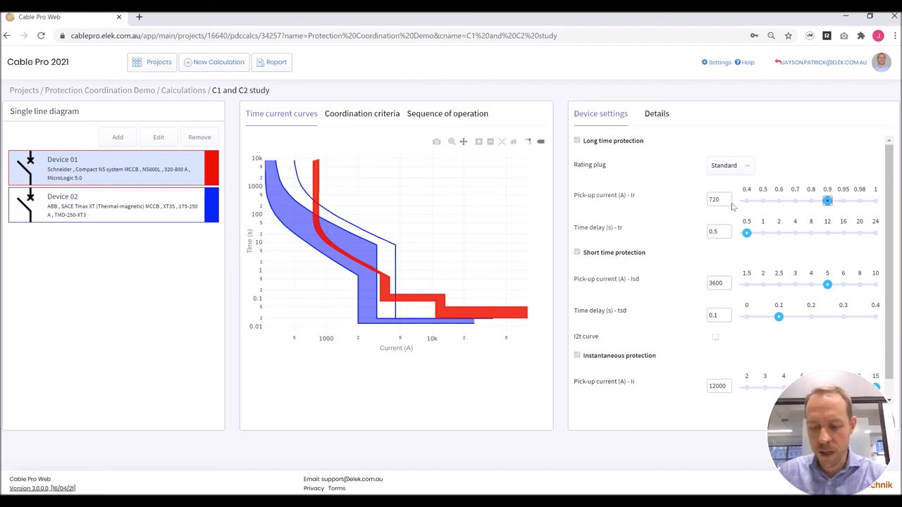
{"action": "left_click", "coordinate": [778, 233]}
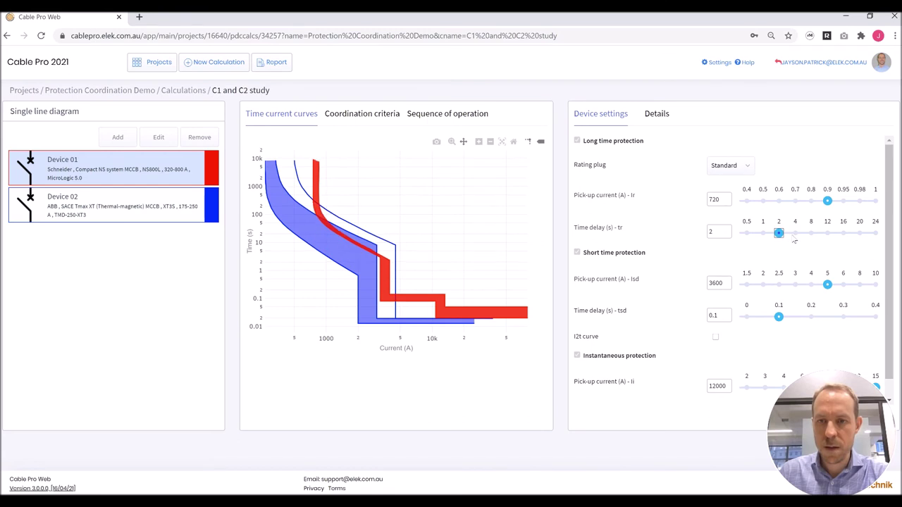
{"action": "left_click", "coordinate": [796, 234]}
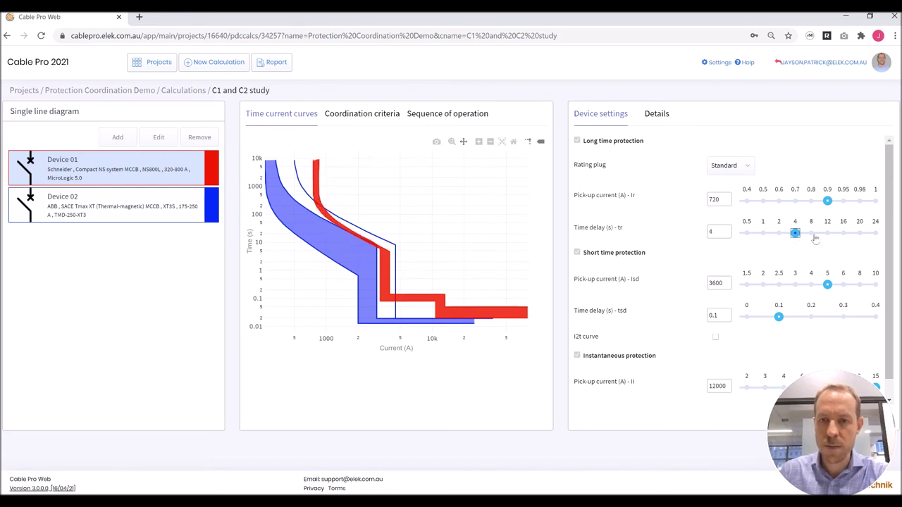
{"action": "left_click", "coordinate": [818, 237]}
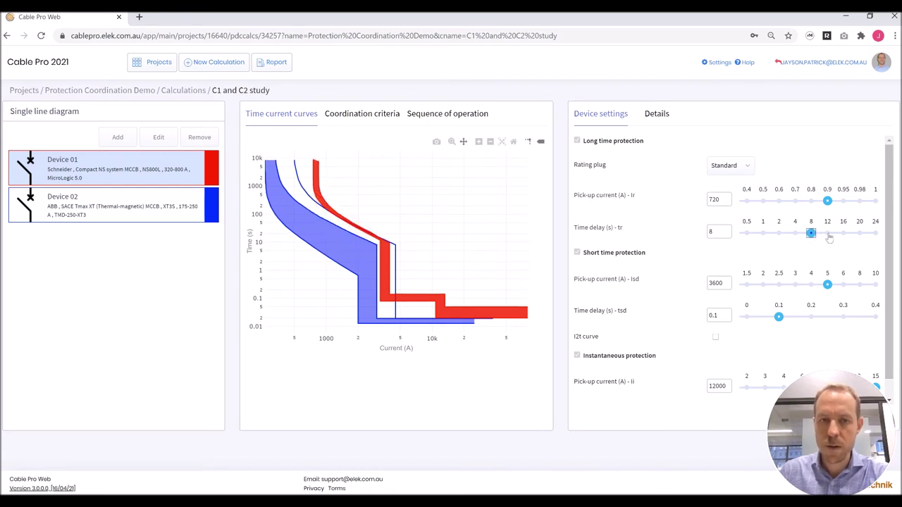
{"action": "left_click", "coordinate": [829, 237]}
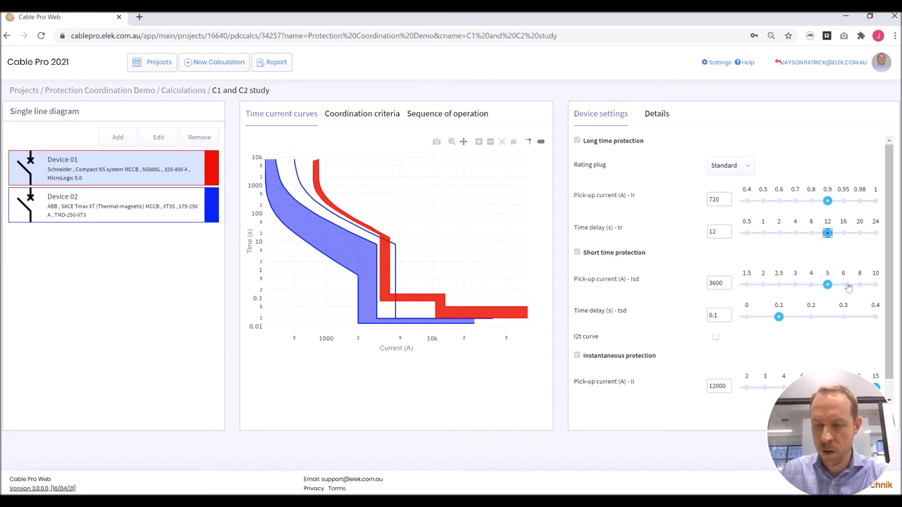
{"action": "left_click", "coordinate": [849, 285]}
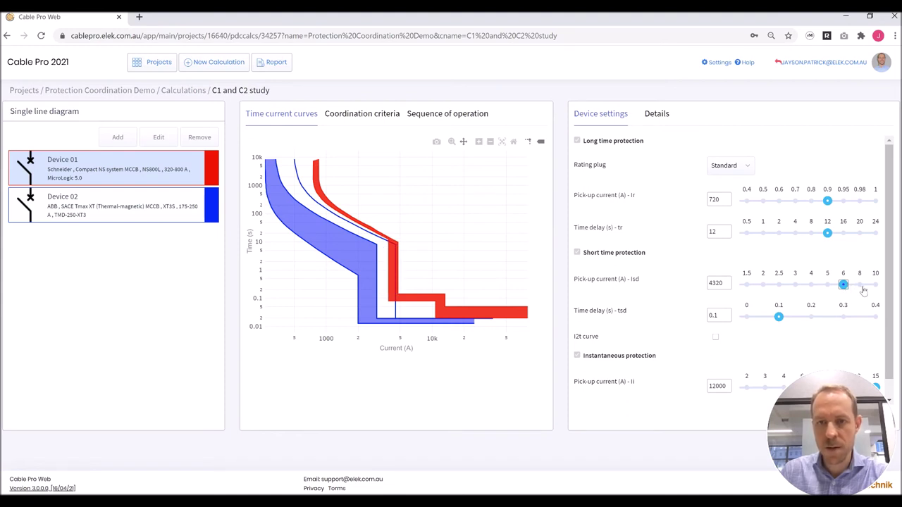
{"action": "left_click", "coordinate": [861, 286]}
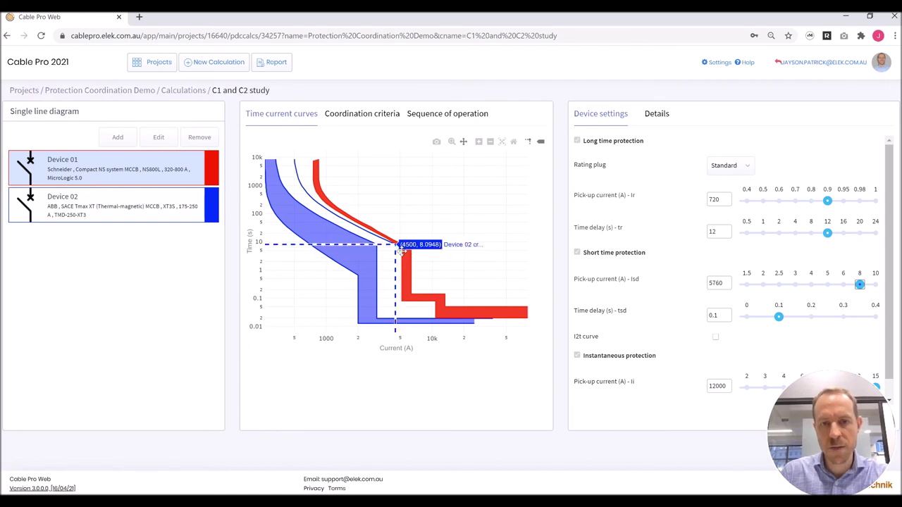
{"action": "scroll", "coordinate": [403, 251], "scroll_direction": "up", "scroll_amount": 4}
{"action": "scroll", "coordinate": [403, 251], "scroll_direction": "up", "scroll_amount": 5}
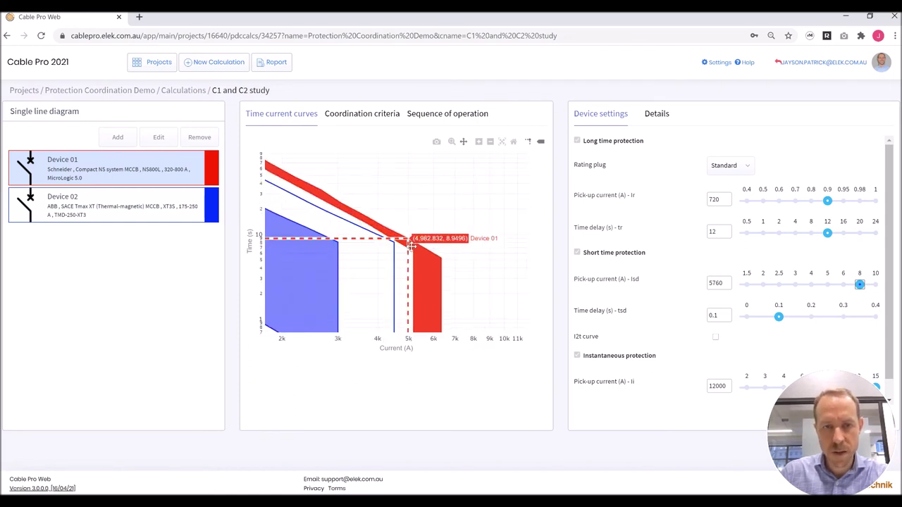
{"action": "scroll", "coordinate": [427, 225], "scroll_direction": "up", "scroll_amount": 2}
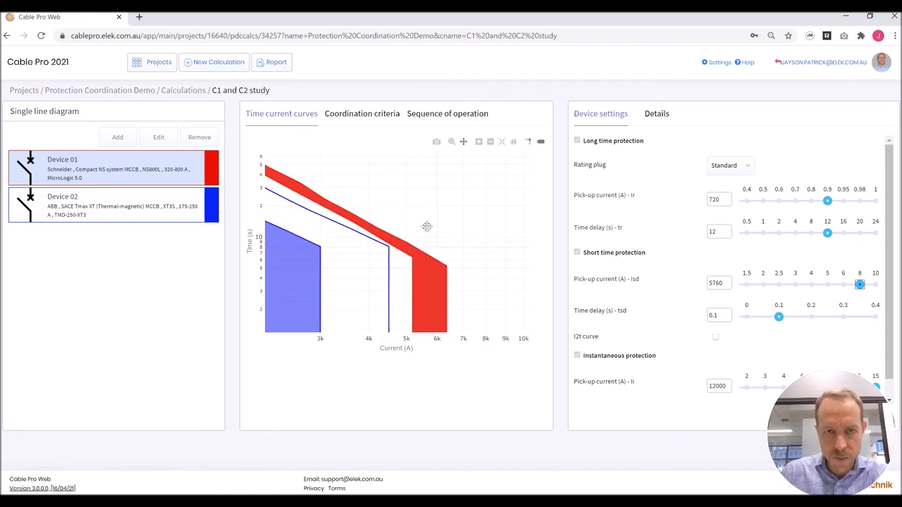
{"action": "left_click", "coordinate": [501, 143]}
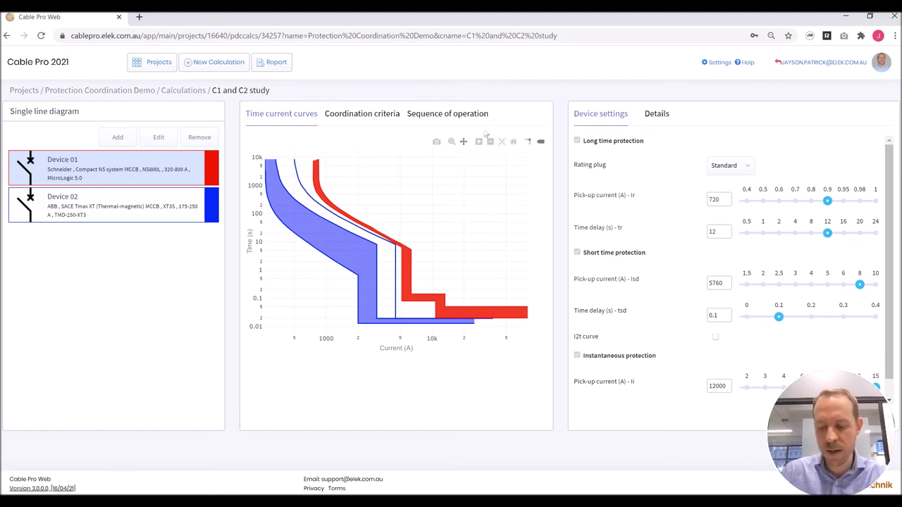
Step: Show the sequence of operation at 4320 A as a marker on the time-current curves
{"action": "left_click", "coordinate": [439, 113]}
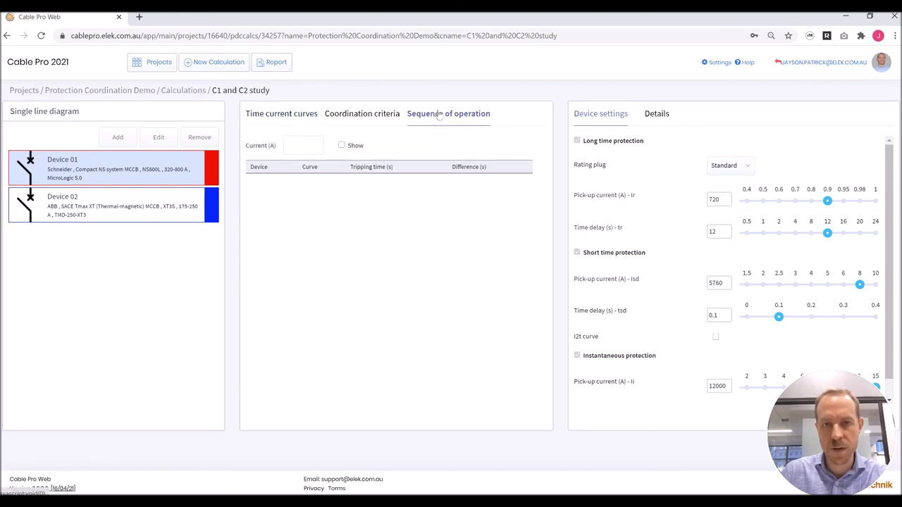
{"action": "left_click", "coordinate": [318, 146]}
{"action": "type", "text": "4320"}
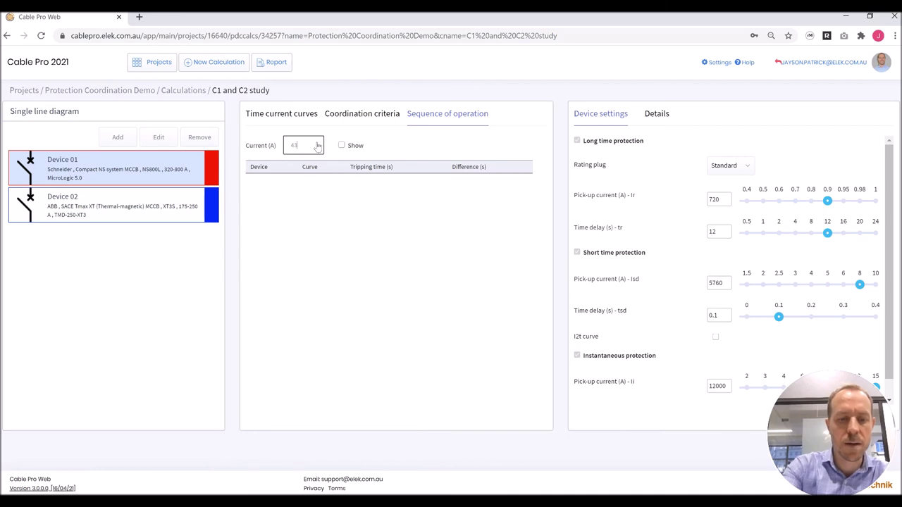
{"action": "left_click", "coordinate": [359, 147]}
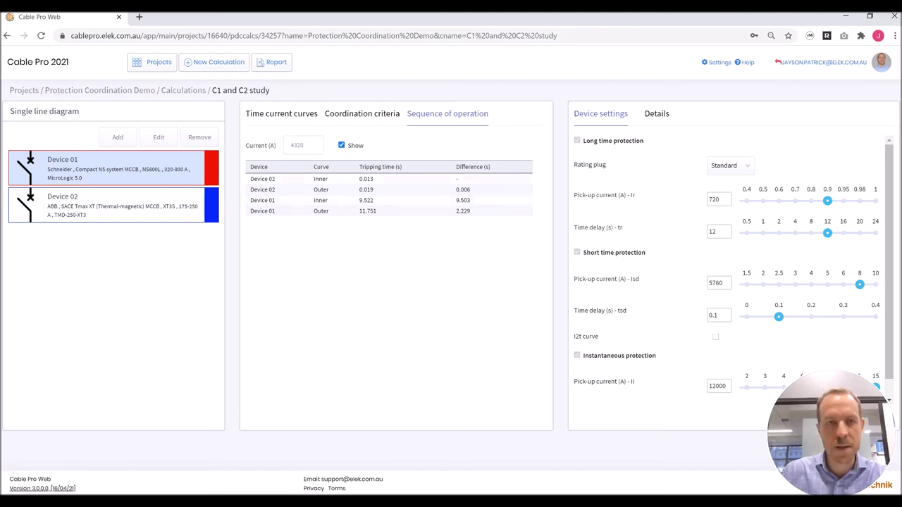
{"action": "left_click", "coordinate": [312, 120]}
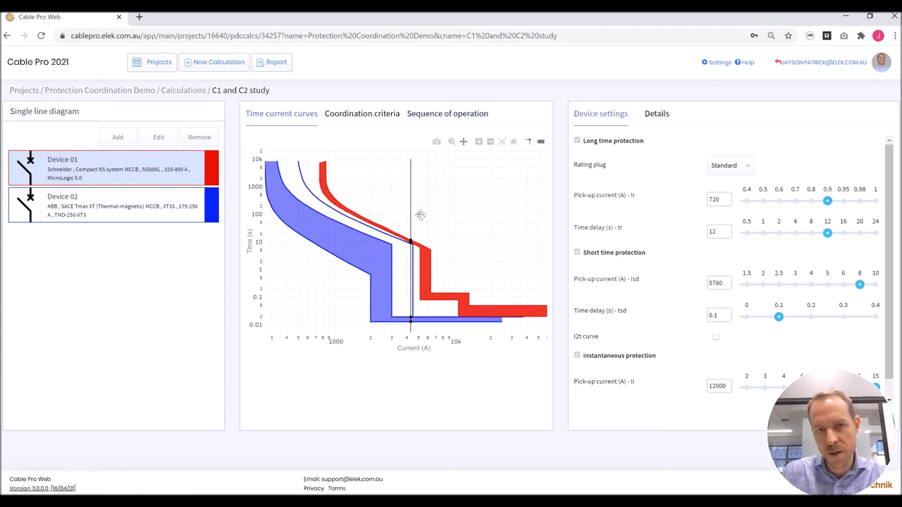
{"action": "mouse_move", "coordinate": [416, 252]}
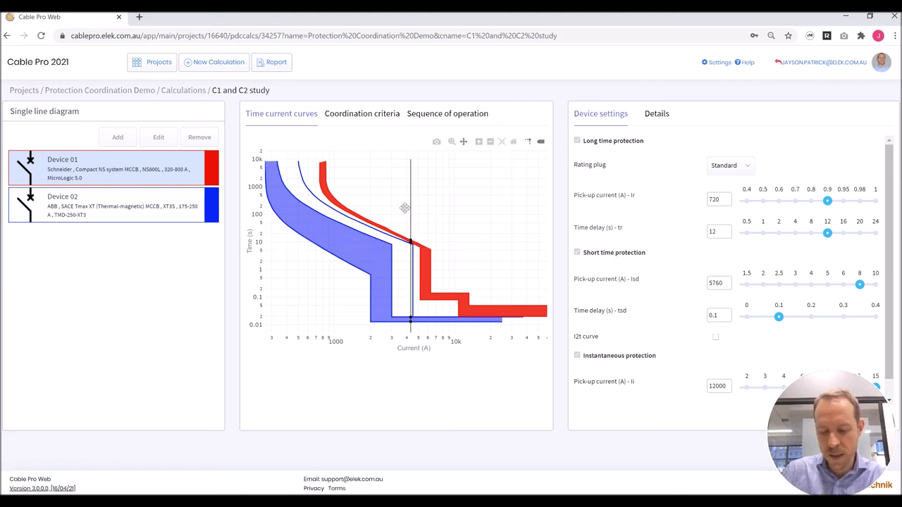
Step: Generate the Protection Coordination PDF report and open the downloaded file
{"action": "left_click", "coordinate": [285, 66]}
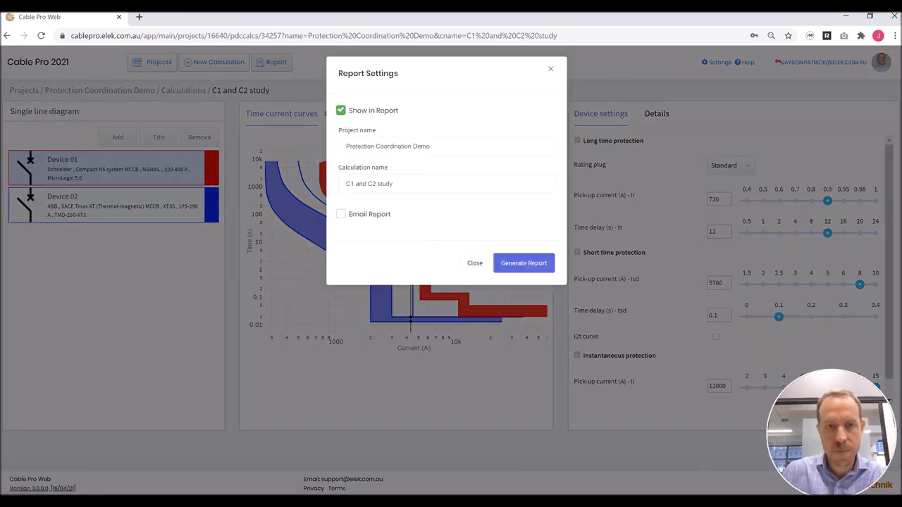
{"action": "left_click", "coordinate": [522, 264]}
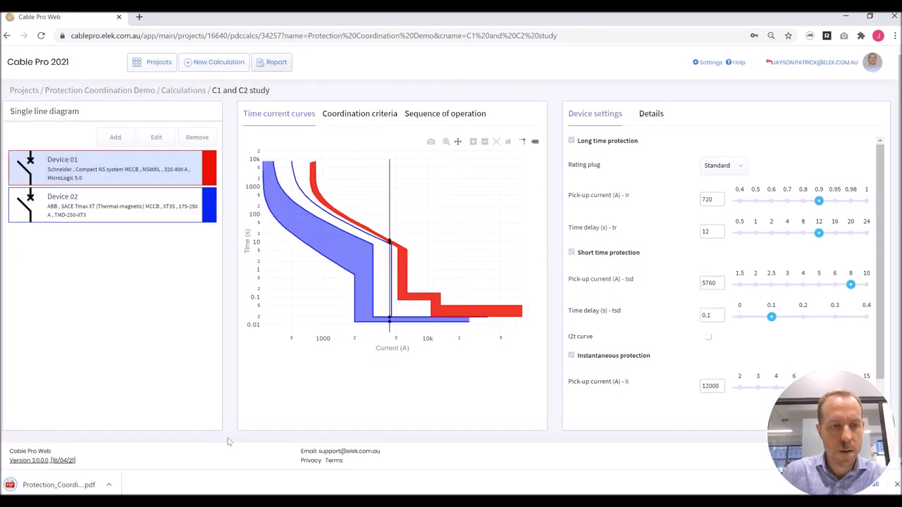
{"action": "left_click", "coordinate": [87, 484]}
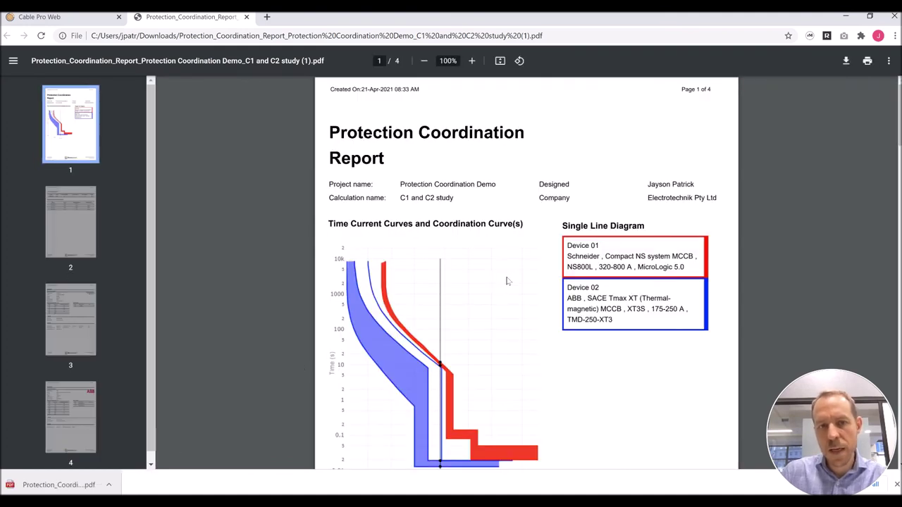
Step: Review all four report pages, jump back to page 1, then return to the calculation
{"action": "scroll", "coordinate": [506, 281], "scroll_direction": "down", "scroll_amount": 1}
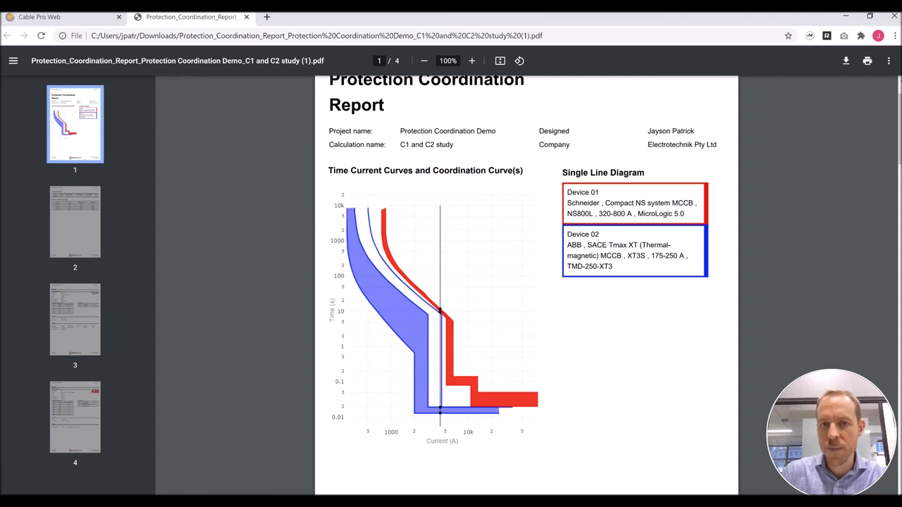
{"action": "scroll", "coordinate": [611, 279], "scroll_direction": "down", "scroll_amount": 3}
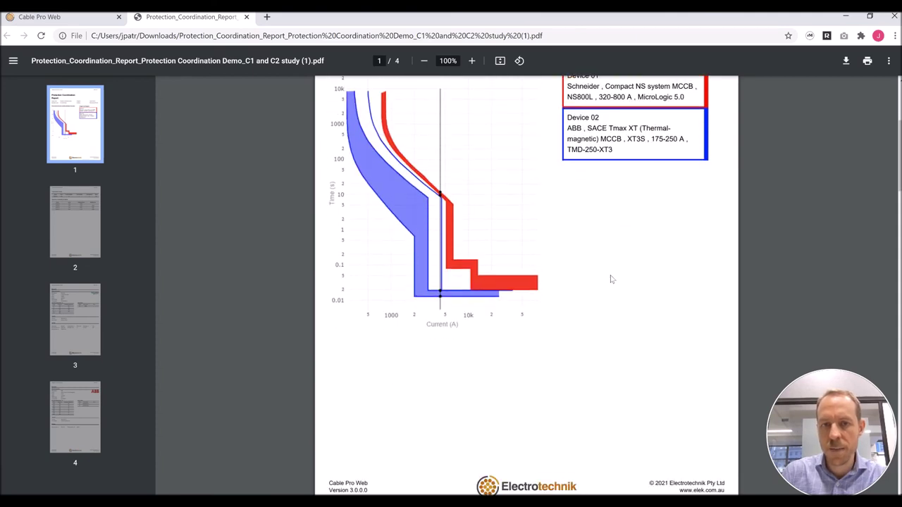
{"action": "scroll", "coordinate": [612, 279], "scroll_direction": "down", "scroll_amount": 4}
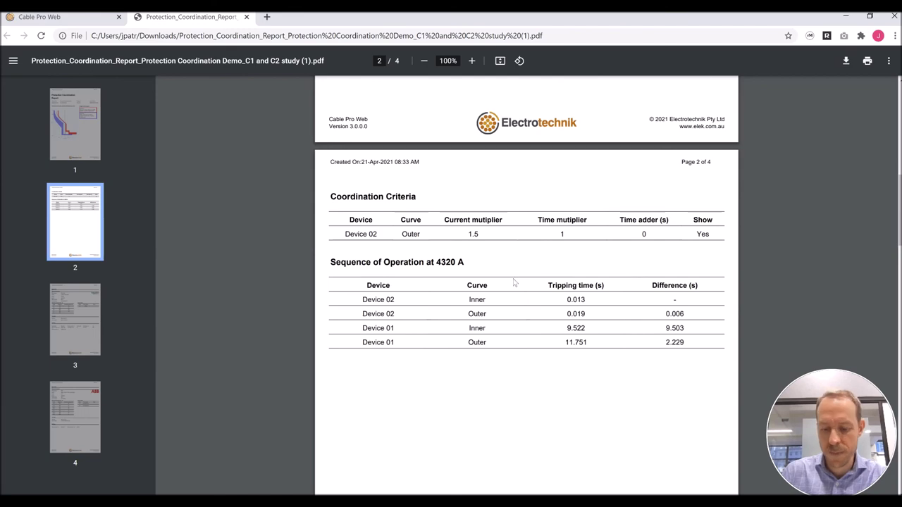
{"action": "scroll", "coordinate": [515, 280], "scroll_direction": "down", "scroll_amount": 1}
{"action": "scroll", "coordinate": [514, 282], "scroll_direction": "down", "scroll_amount": 8}
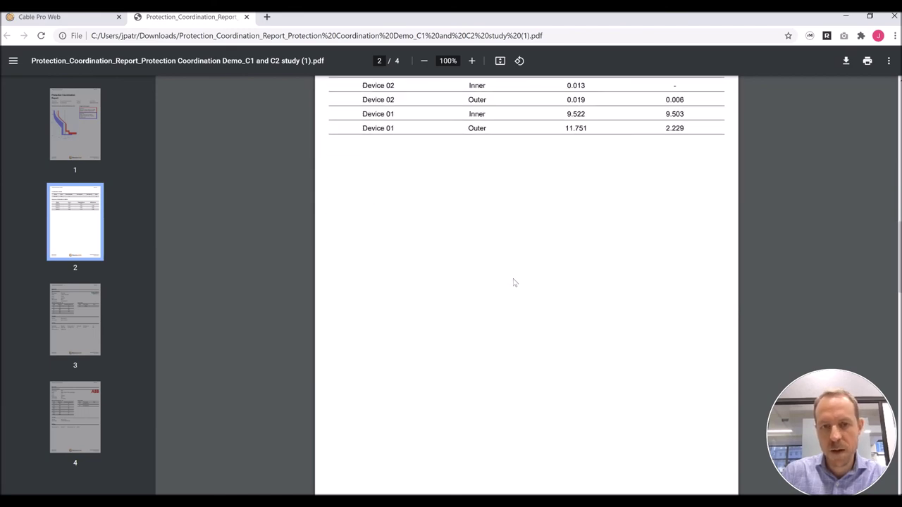
{"action": "scroll", "coordinate": [514, 282], "scroll_direction": "down", "scroll_amount": 3}
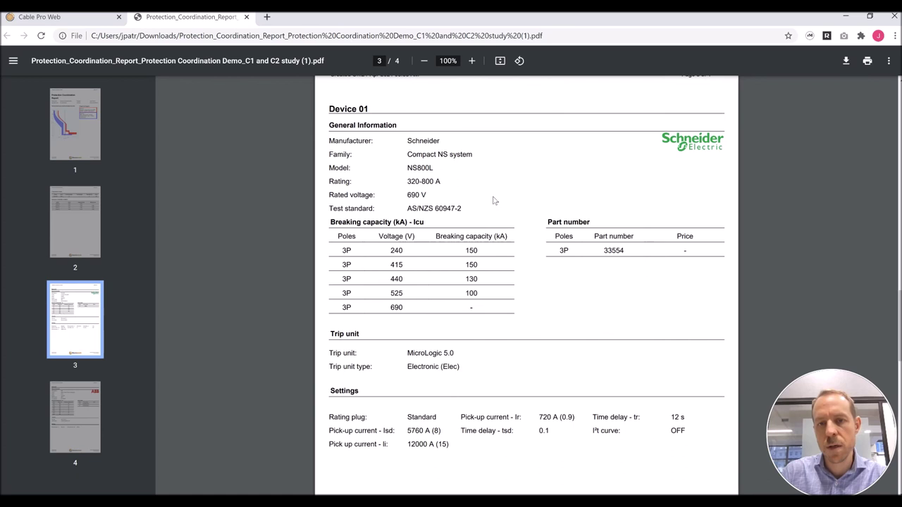
{"action": "scroll", "coordinate": [493, 203], "scroll_direction": "down", "scroll_amount": 1}
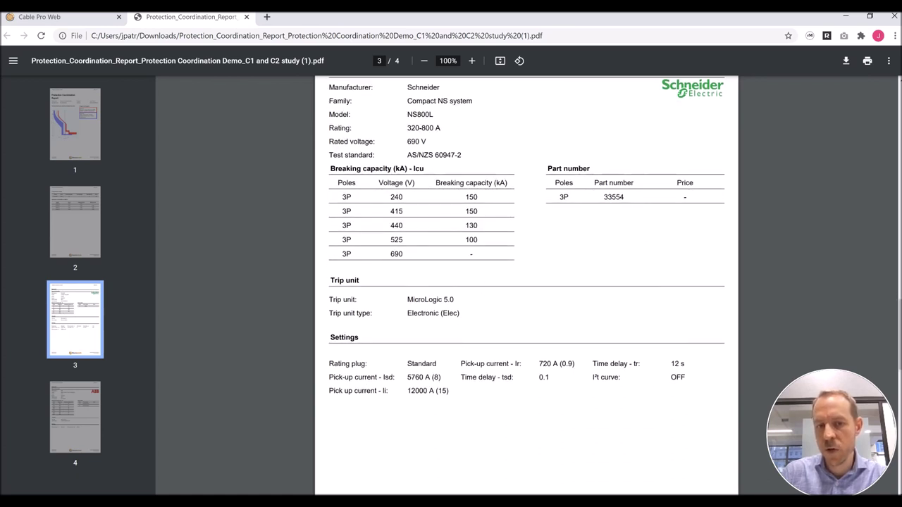
{"action": "scroll", "coordinate": [526, 282], "scroll_direction": "down", "scroll_amount": 5}
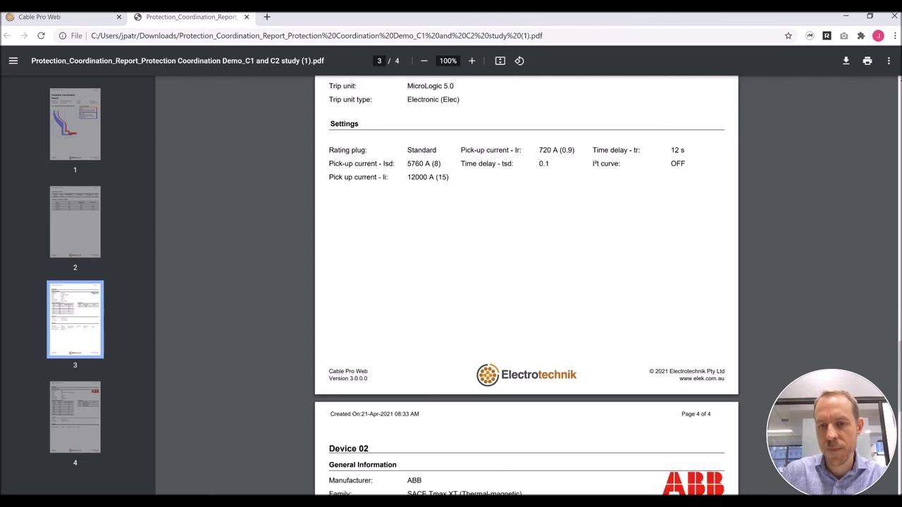
{"action": "scroll", "coordinate": [526, 282], "scroll_direction": "down", "scroll_amount": 4}
{"action": "scroll", "coordinate": [526, 282], "scroll_direction": "down", "scroll_amount": 4}
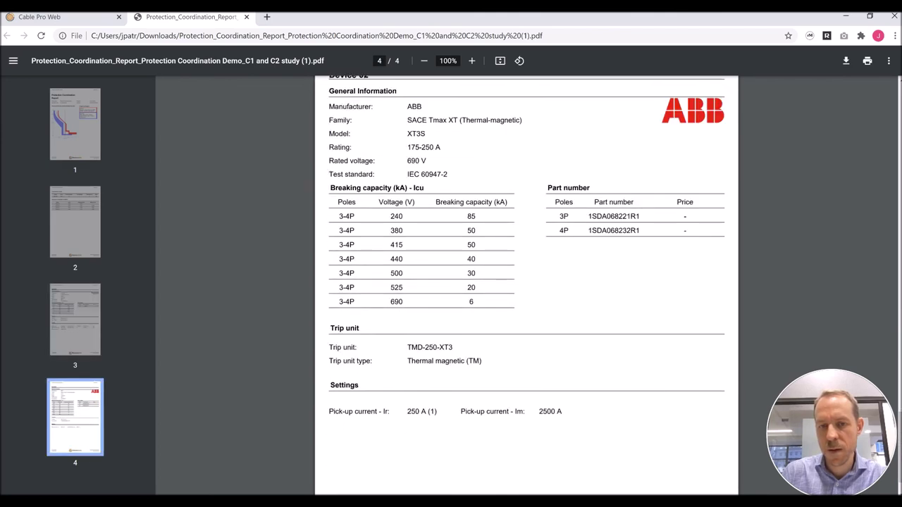
{"action": "key", "text": "Home"}
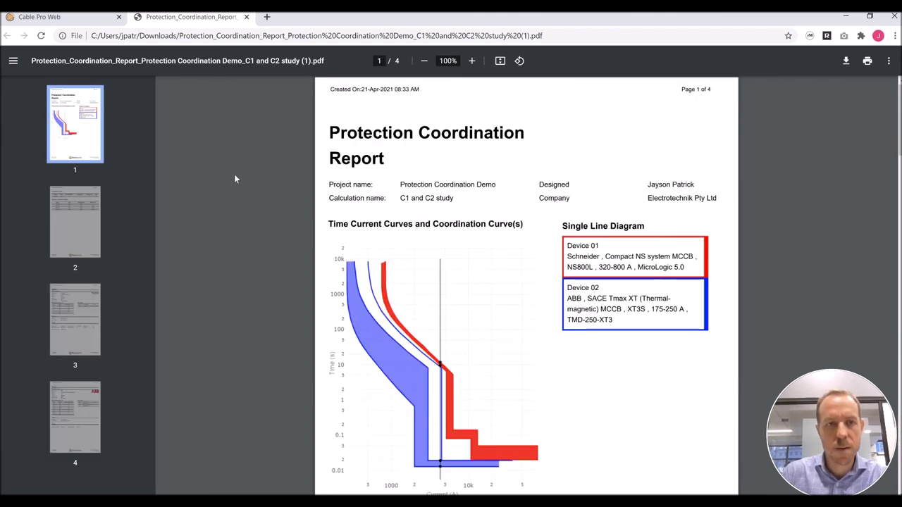
{"action": "left_click", "coordinate": [89, 19]}
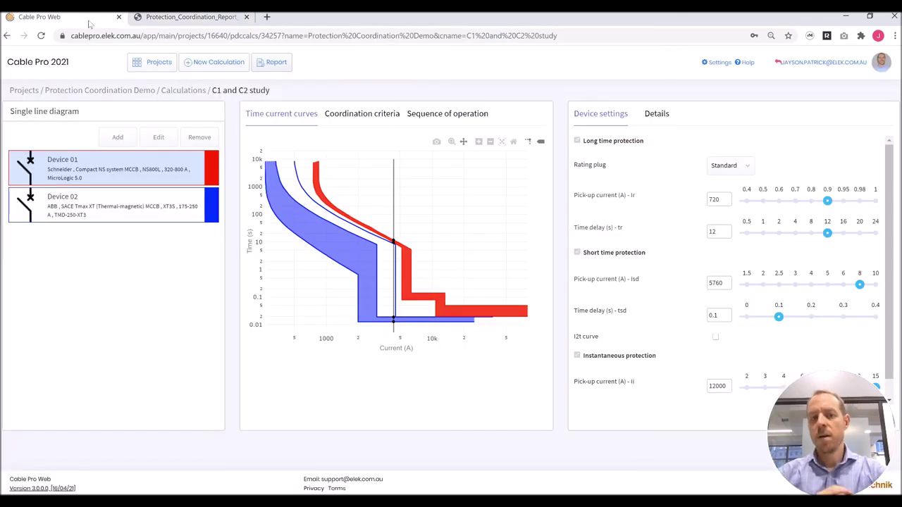